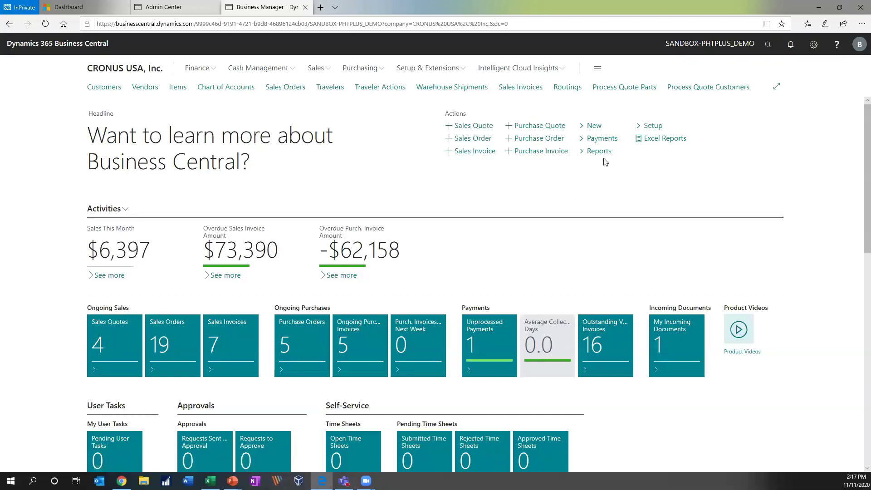
- Open the Balance Sheet request options from the Financial Statements reports and close them without running the report
left_click(608, 127)
left_click(655, 183)
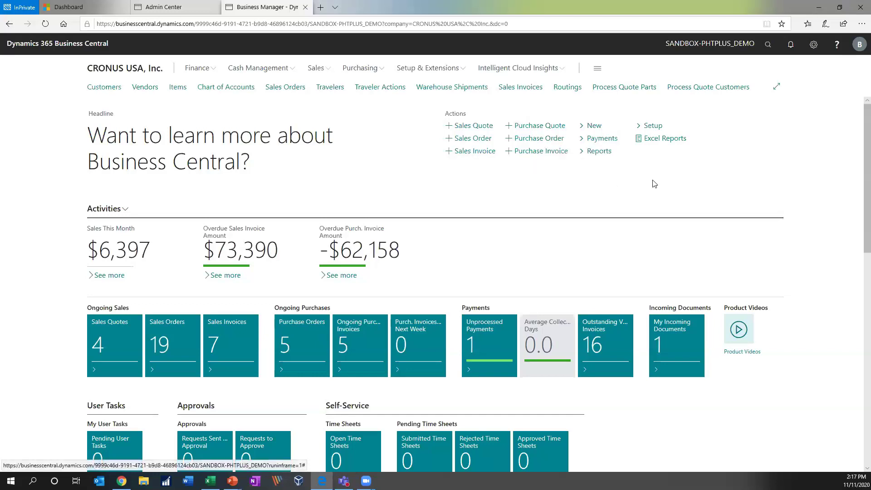
left_click(613, 153)
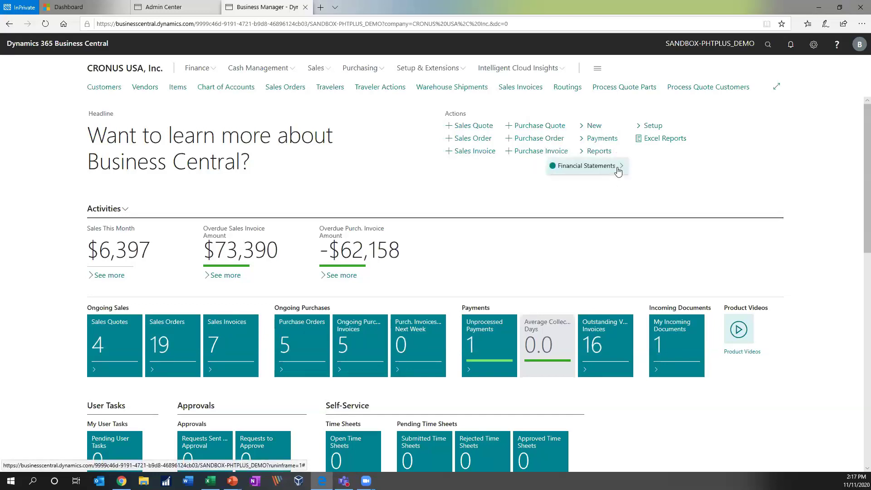
mouse_move(618, 171)
left_click(655, 170)
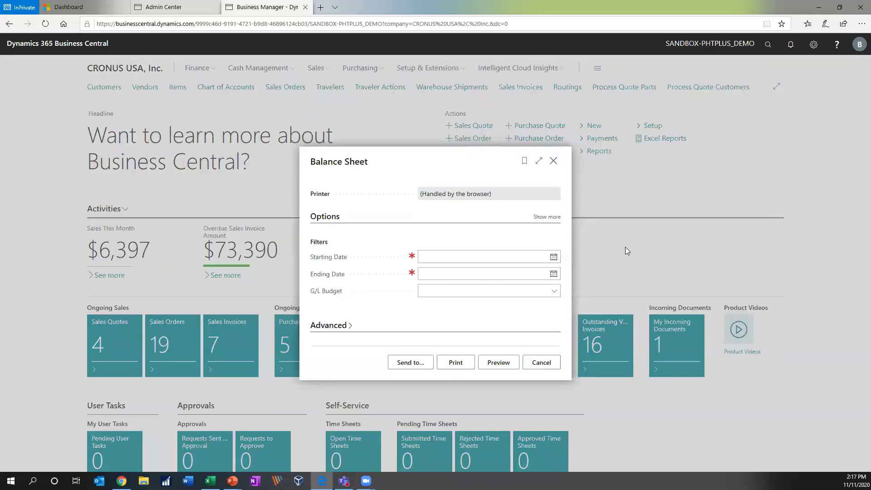
left_click(537, 363)
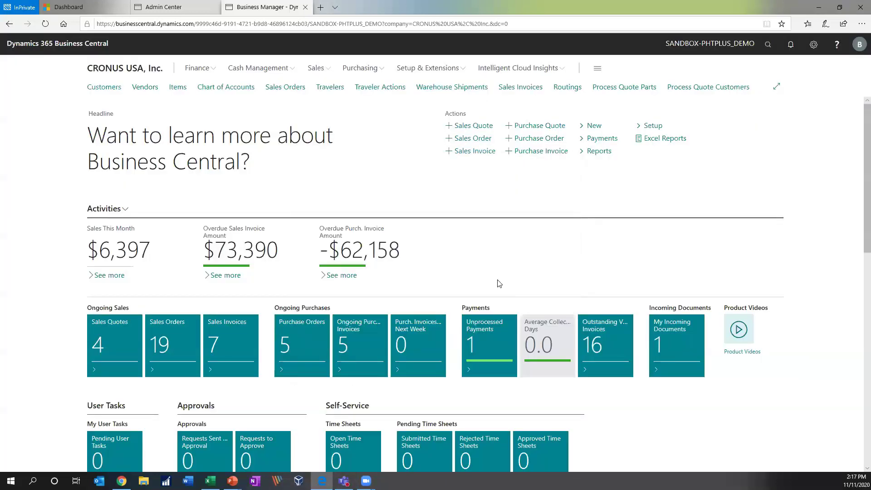
- Drill into the Overdue Purch. Invoice Amount list, hide its Incoming Document Files pane and check the available Excel options
scroll(495, 285, "down", 2)
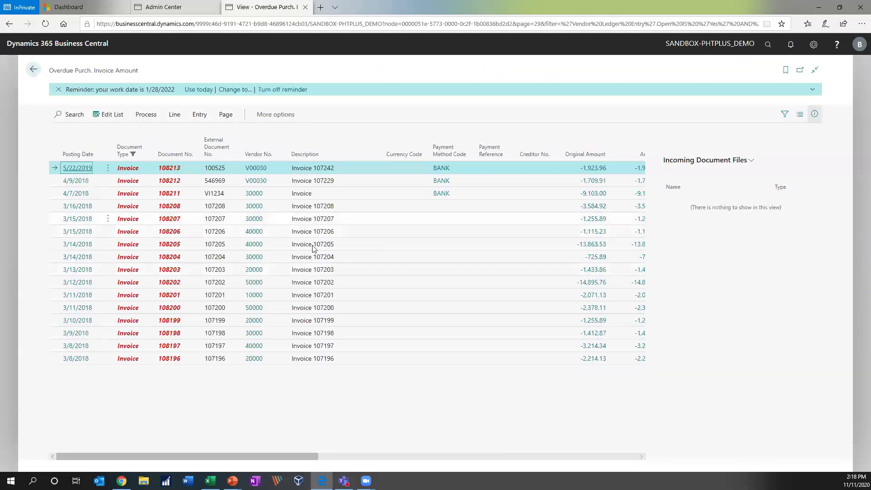
left_click(815, 116)
left_click(226, 115)
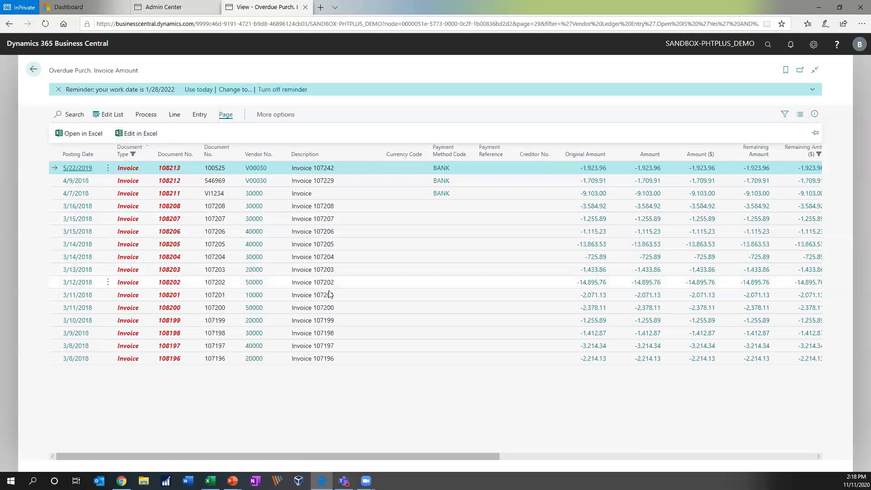
left_click(350, 399)
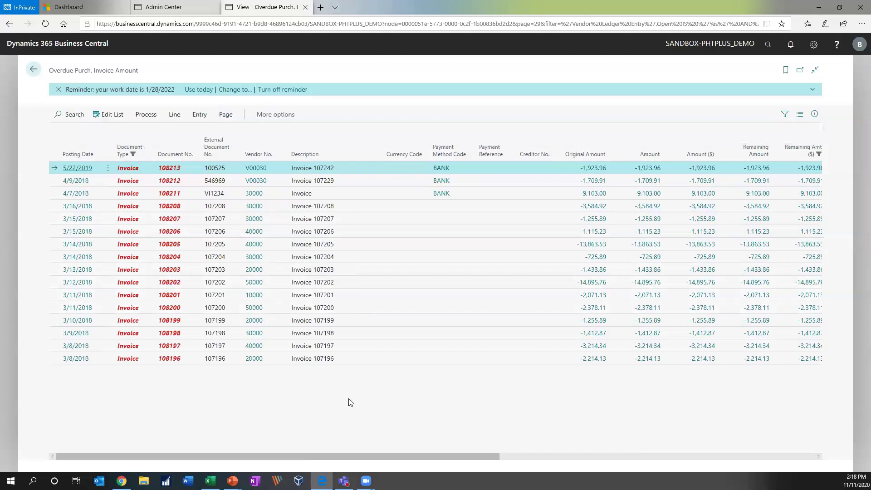
- Select the 3/16/2018 invoice and review its additional actions and the options for related entries
left_click(310, 207)
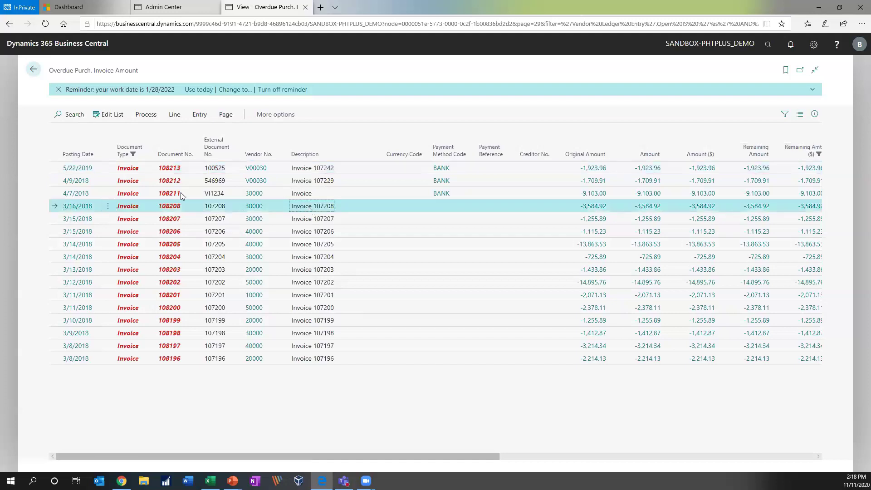
left_click(311, 118, "shift")
left_click(311, 118)
left_click(289, 116)
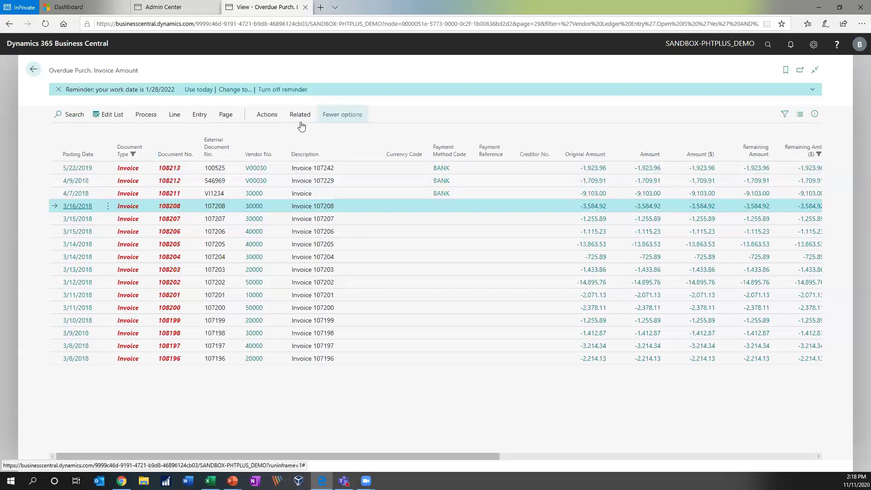
left_click(275, 118)
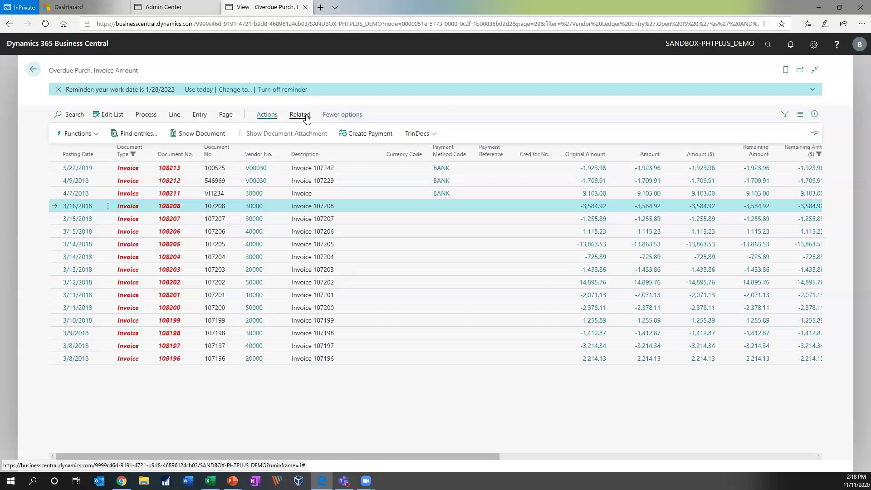
left_click(307, 117)
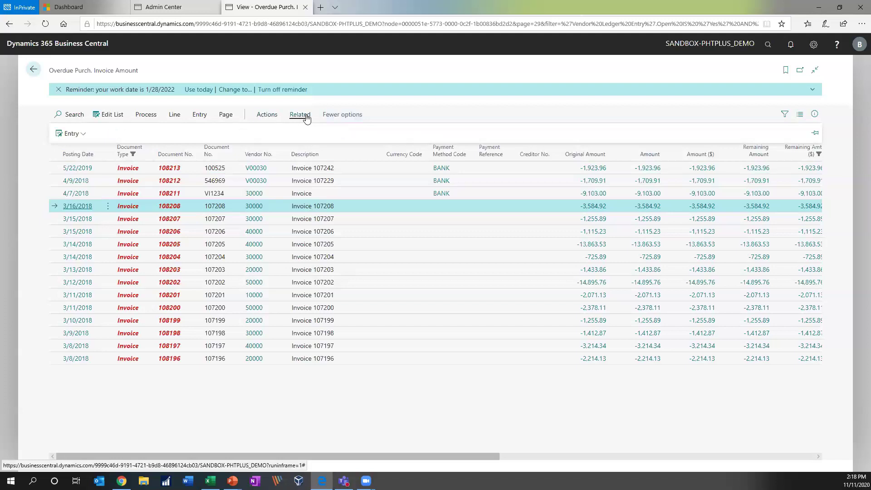
left_click(86, 134)
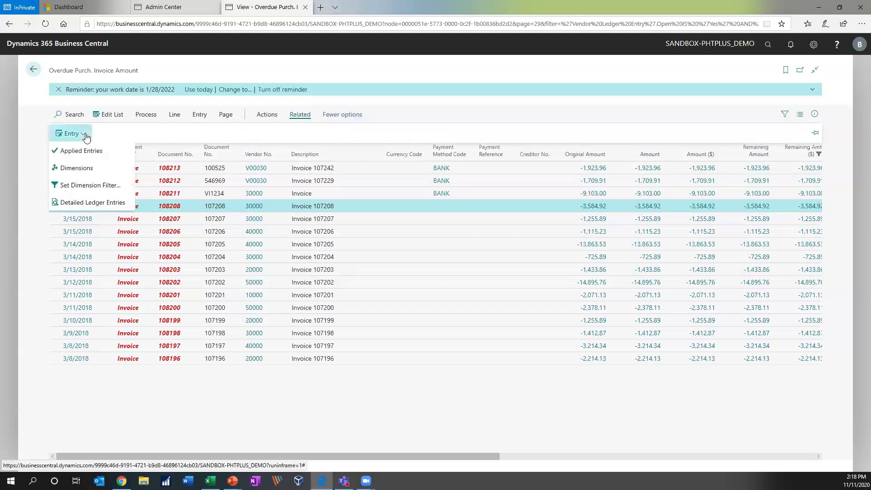
- Find the entries related to the selected invoice and open its G/L entries with the Incoming Document Files pane hidden
left_click(200, 115)
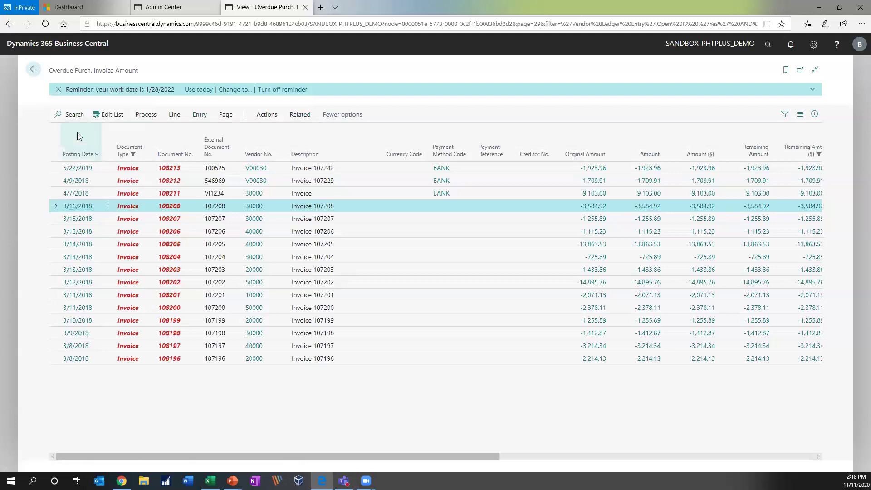
left_click(78, 133)
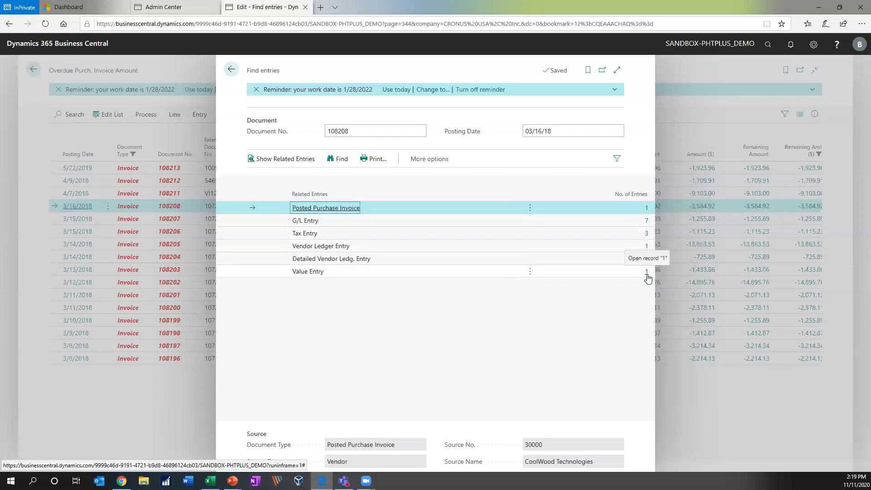
left_click(648, 222)
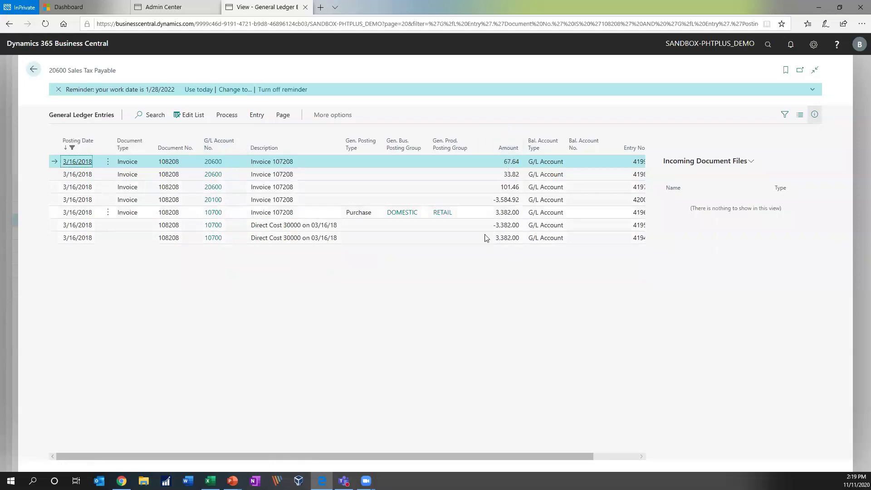
left_click_drag(818, 117, 570, 284)
left_click(859, 97)
left_click(815, 115)
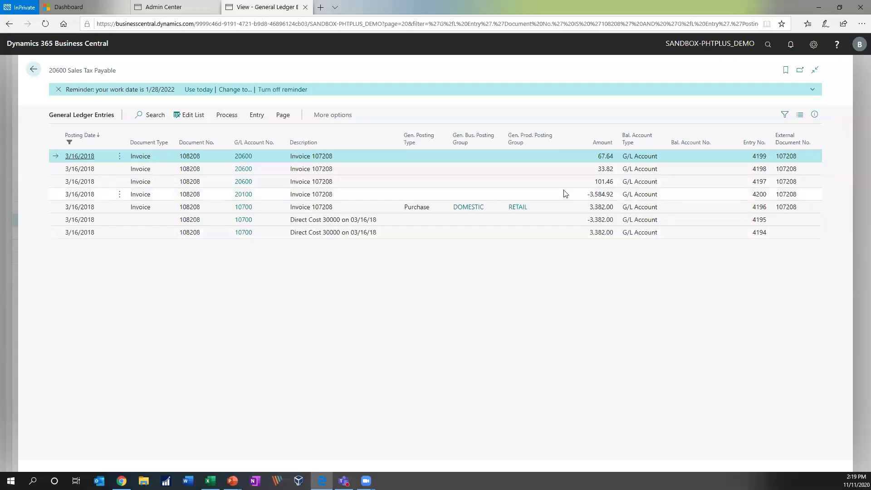
- Open the general ledger entries in a separate window and move that window aside to reveal the main one
left_click(800, 75)
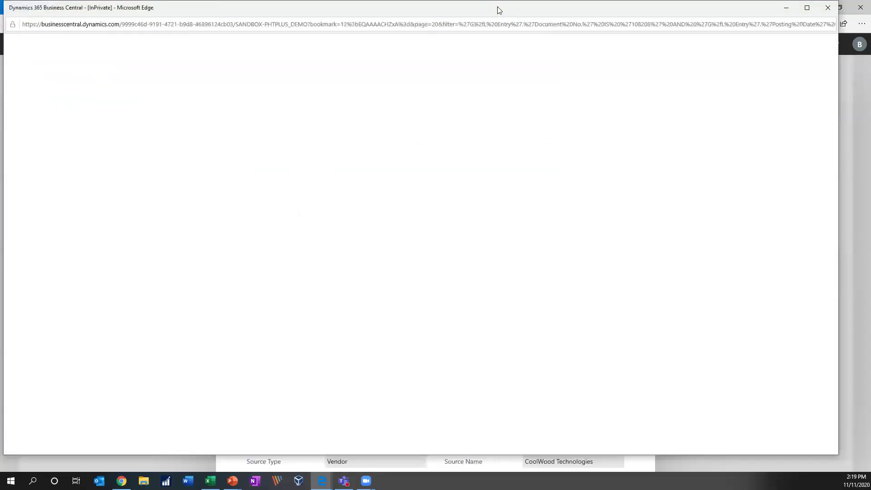
left_click_drag(499, 10, 701, 113)
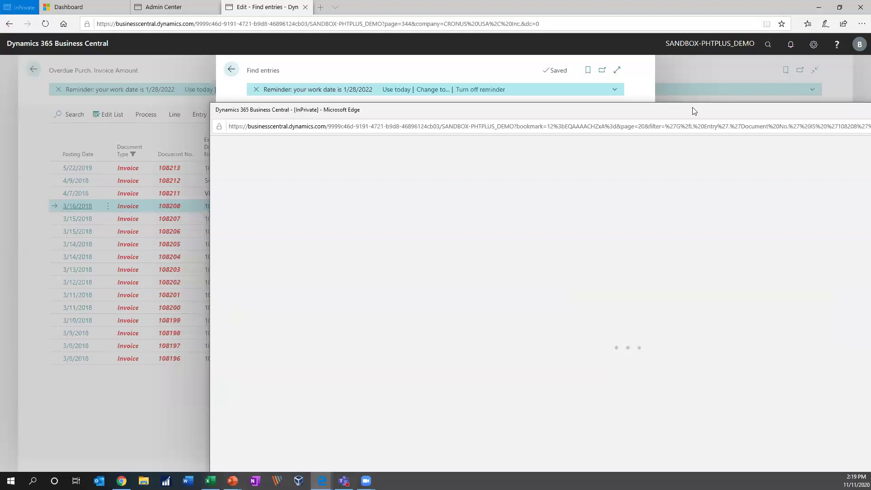
left_click_drag(690, 109, 749, 119)
left_click(806, 103)
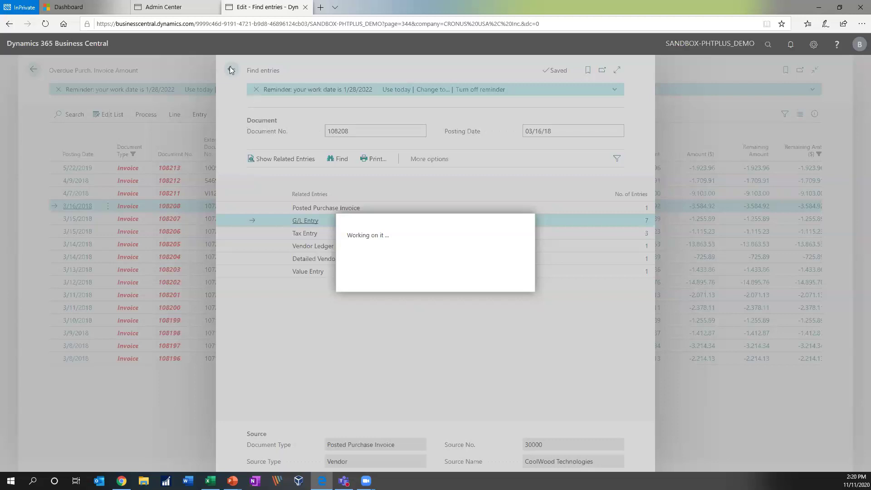
- Reload the stalled Find entries page and go back to the Business Manager home page, hiding the browser support notice
key("alt+Tab")
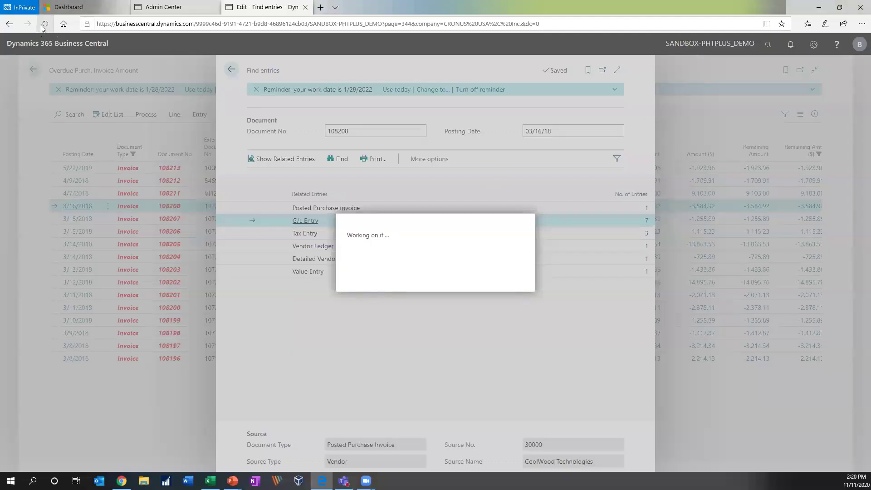
key("F5")
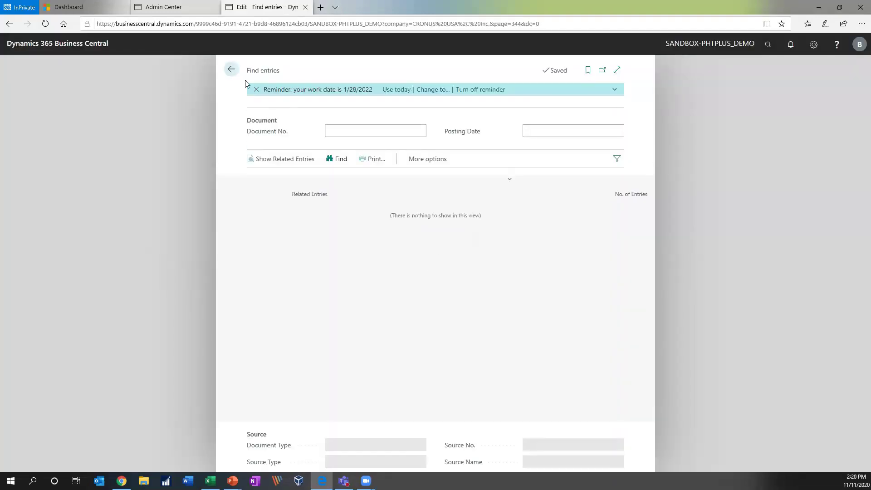
left_click(234, 72)
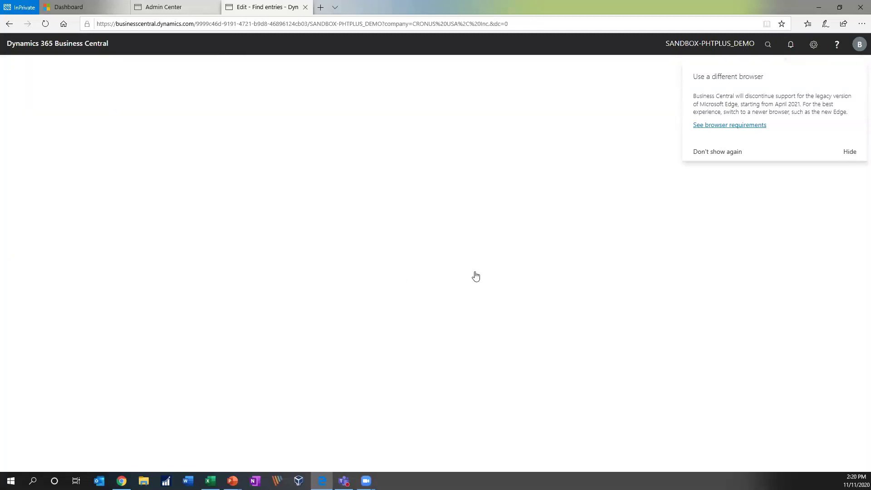
left_click(850, 152)
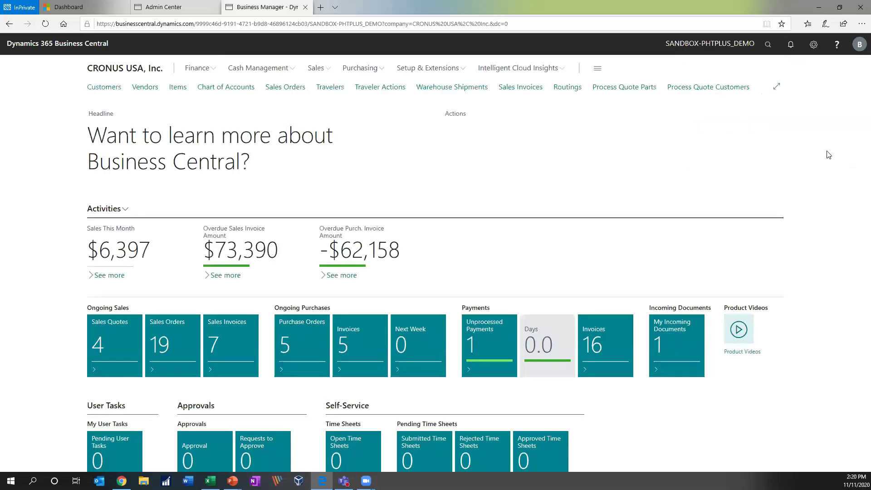
- Look through the home page's activities, Favorite Accounts, Trial Balance, Power BI Reports and Report Inbox sections
scroll(422, 264, "down", 3)
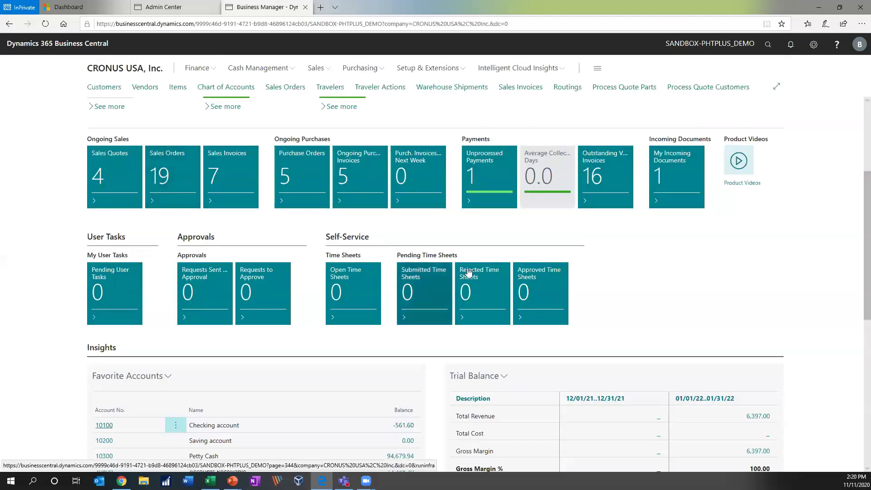
scroll(529, 245, "down", 2)
scroll(529, 245, "down", 3)
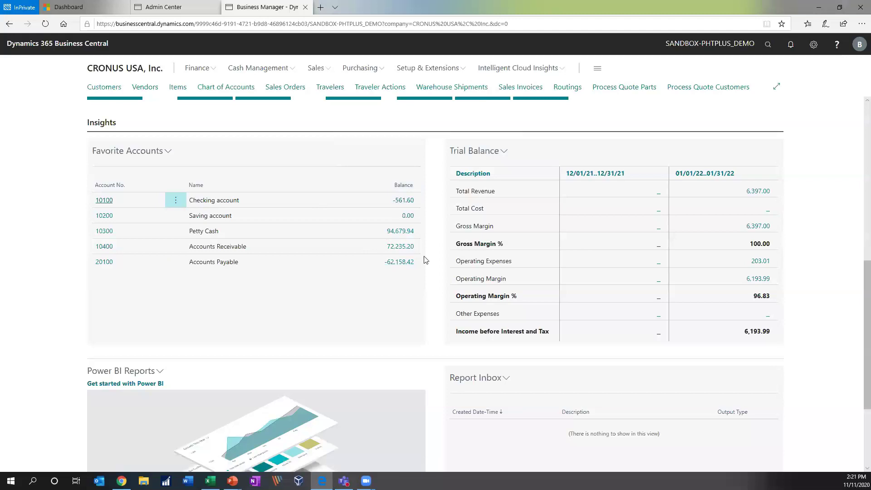
scroll(499, 248, "down", 1)
scroll(590, 250, "up", 1)
scroll(744, 292, "down", 2)
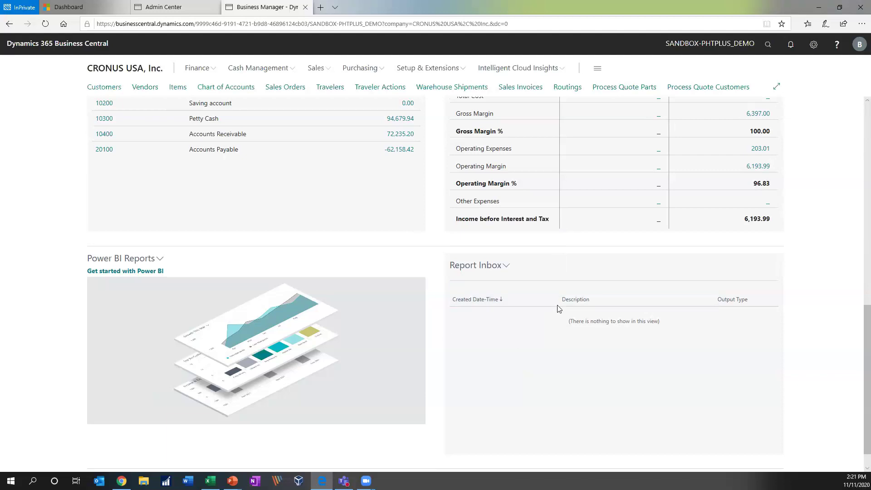
scroll(562, 304, "up", 15)
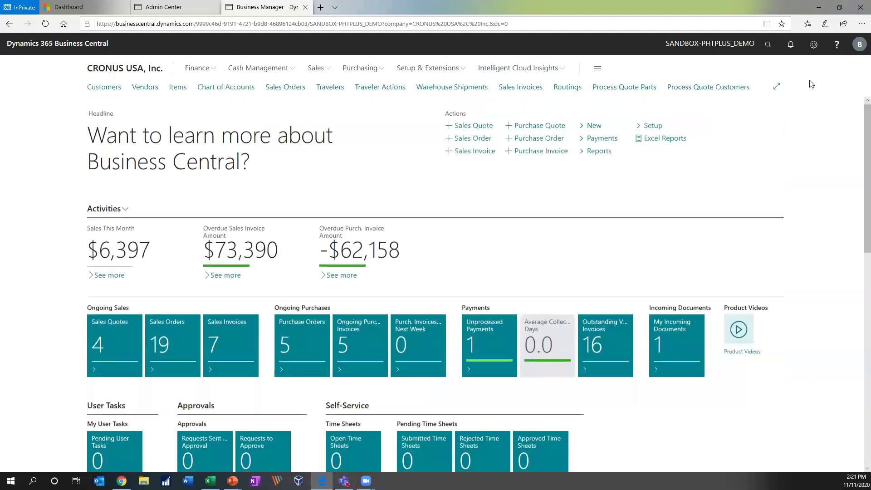
left_click(767, 46)
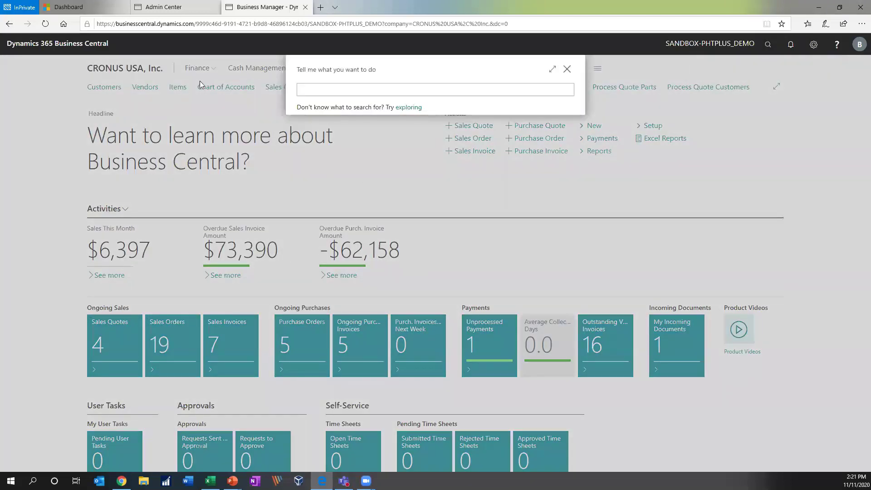
left_click(567, 69)
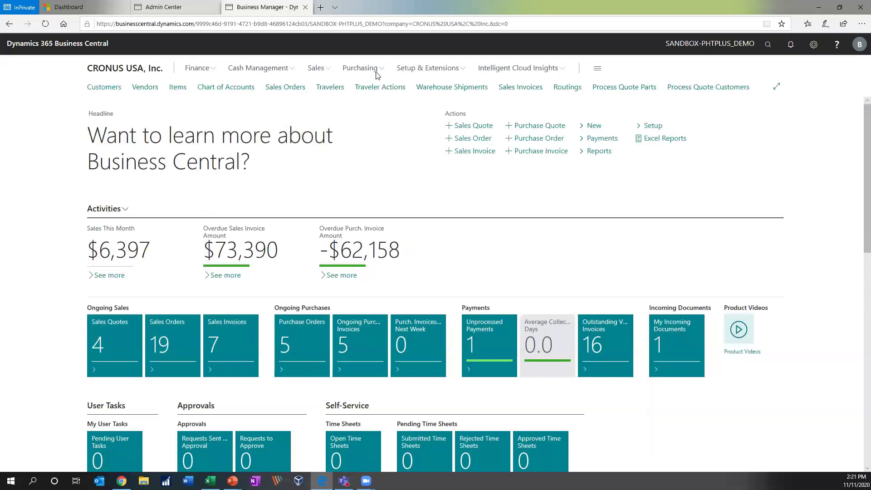
left_click(361, 68)
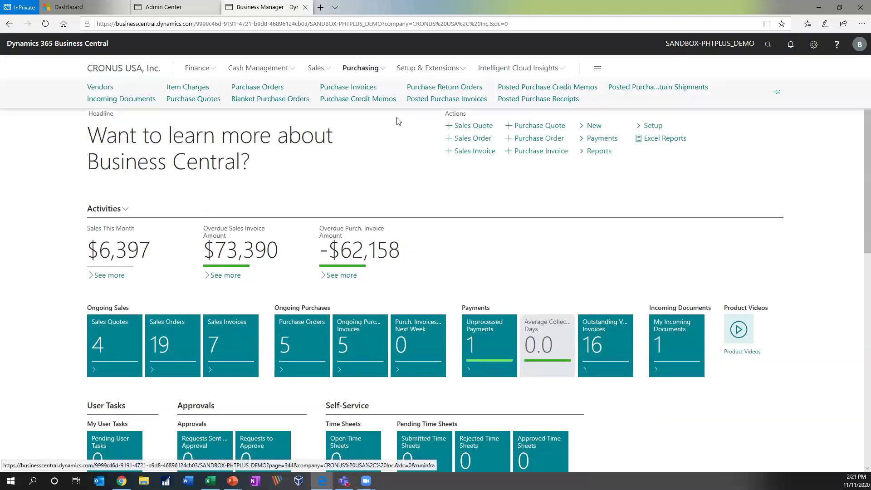
left_click(393, 156)
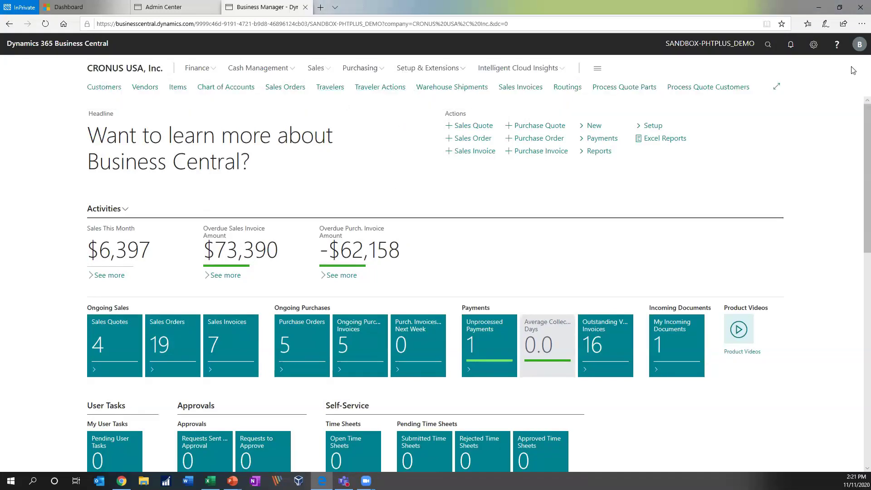
- Search for "item" with Tell Me and look through the matching pages, reports, documentation and AppSource apps
left_click(768, 45)
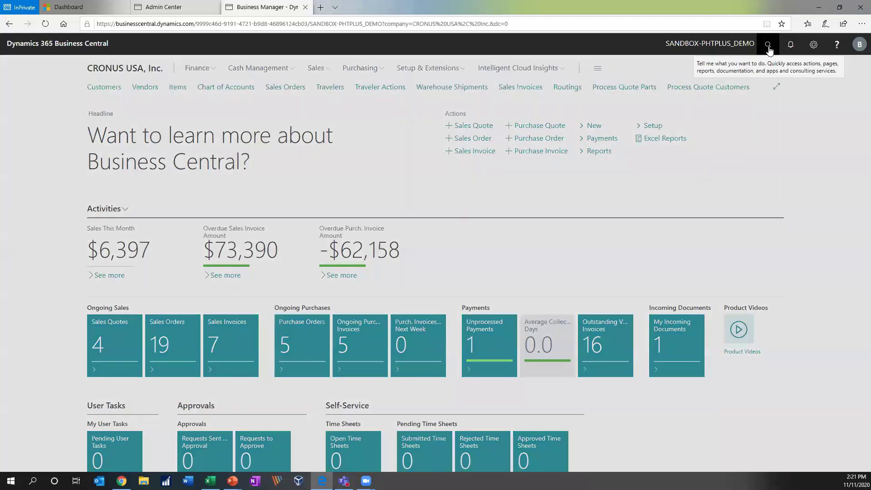
type("item")
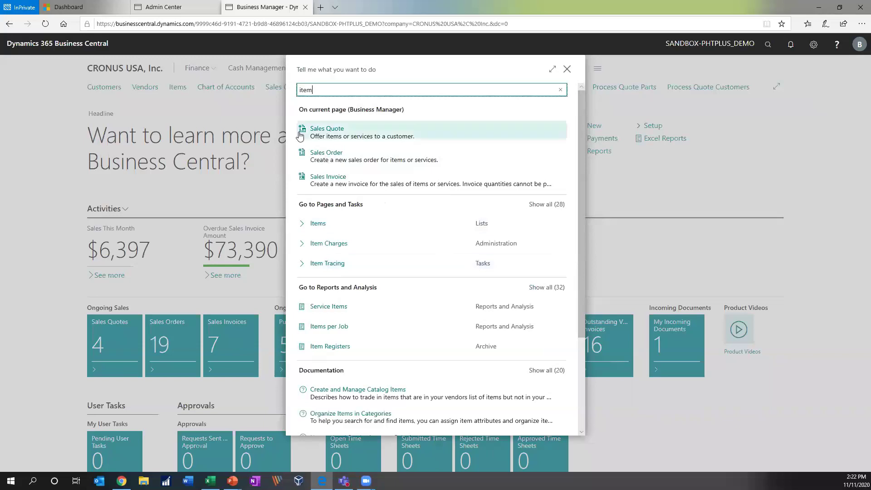
scroll(445, 274, "down", 2)
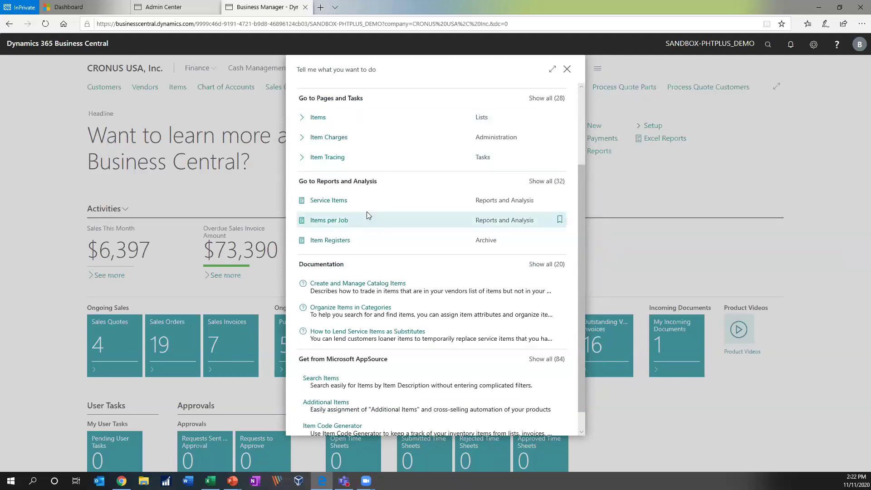
scroll(458, 213, "down", 1)
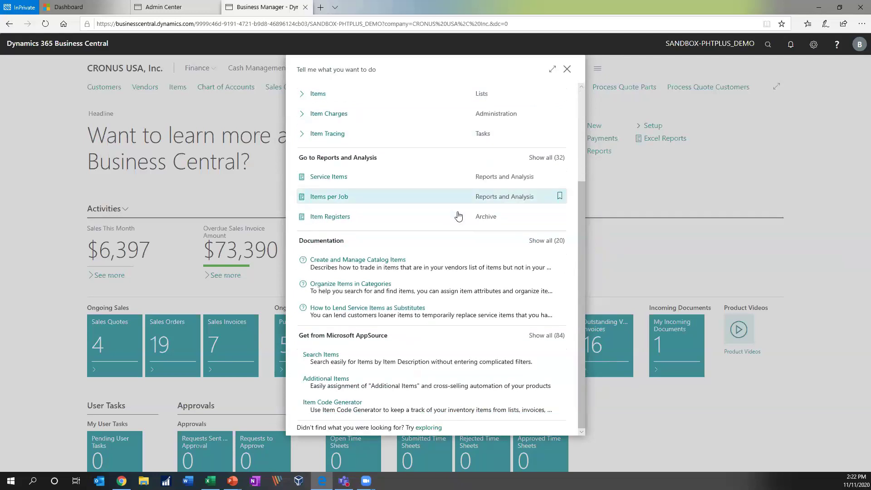
- Open the documentation article on creating and managing catalog items, skim its sections, and return to the home page
left_click(389, 271)
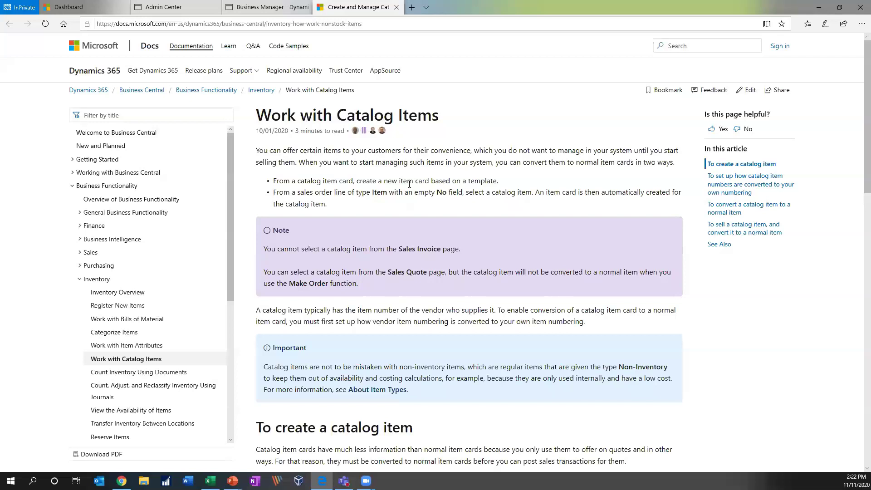
scroll(514, 236, "down", 10)
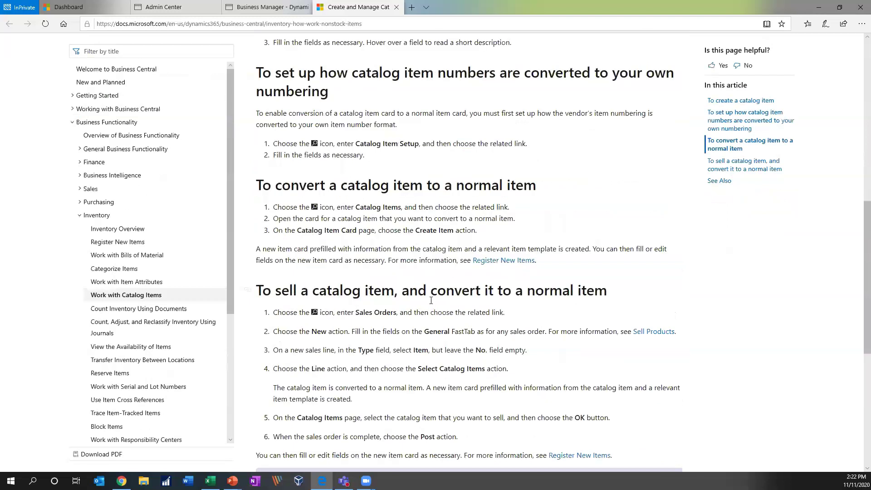
scroll(431, 307, "down", 5)
scroll(429, 313, "up", 9)
scroll(437, 311, "up", 5)
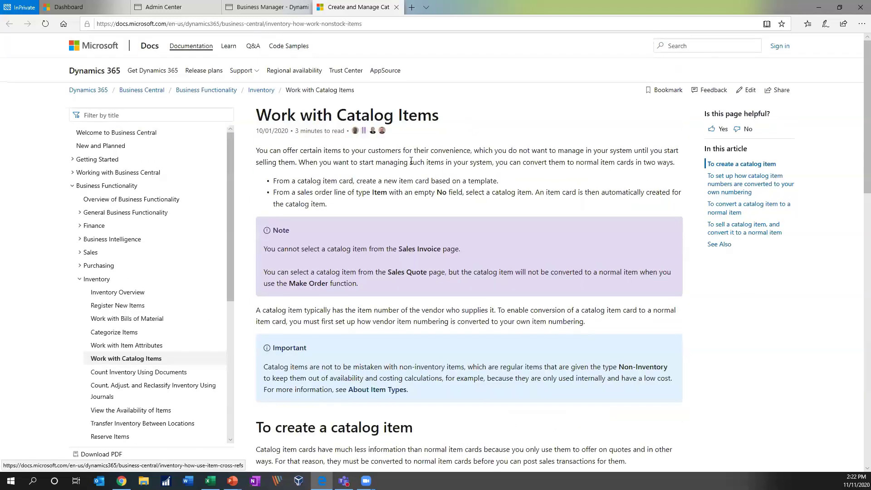
left_click(397, 7)
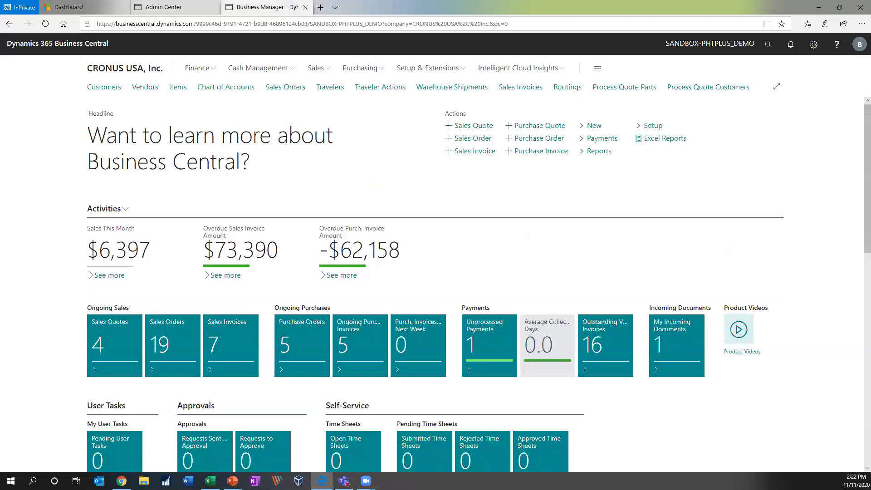
left_click(210, 481)
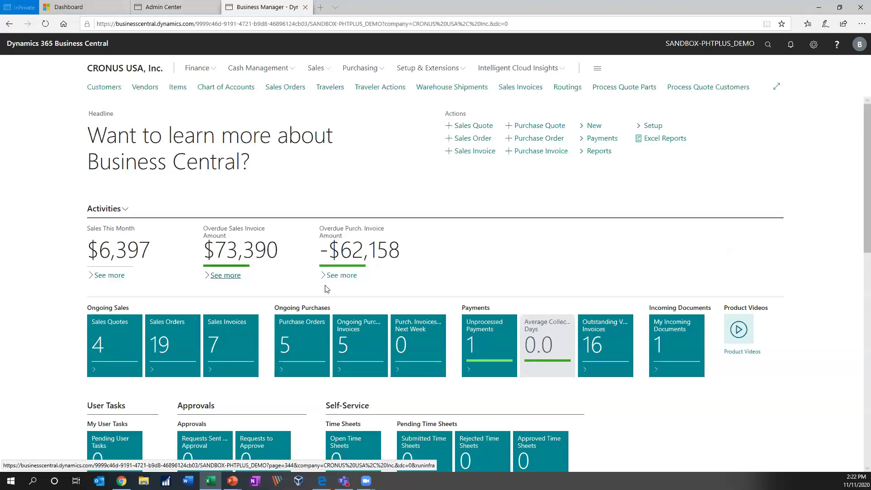
left_click(433, 181)
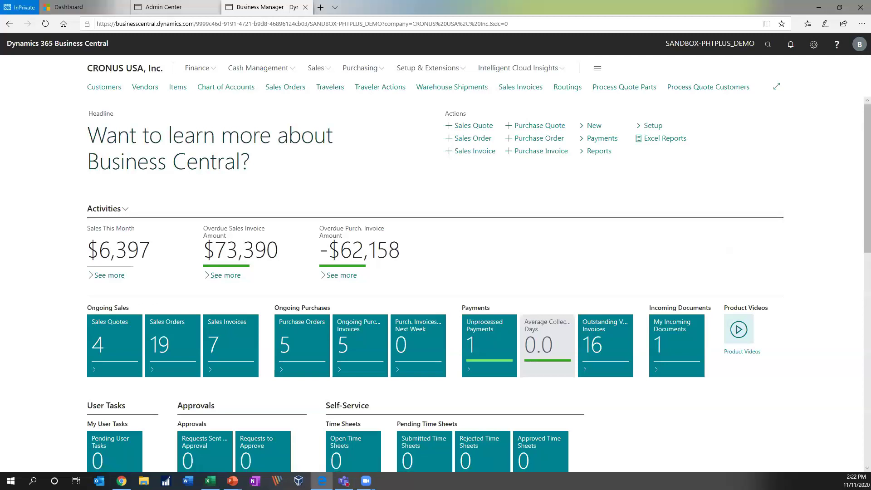
key("alt+Tab")
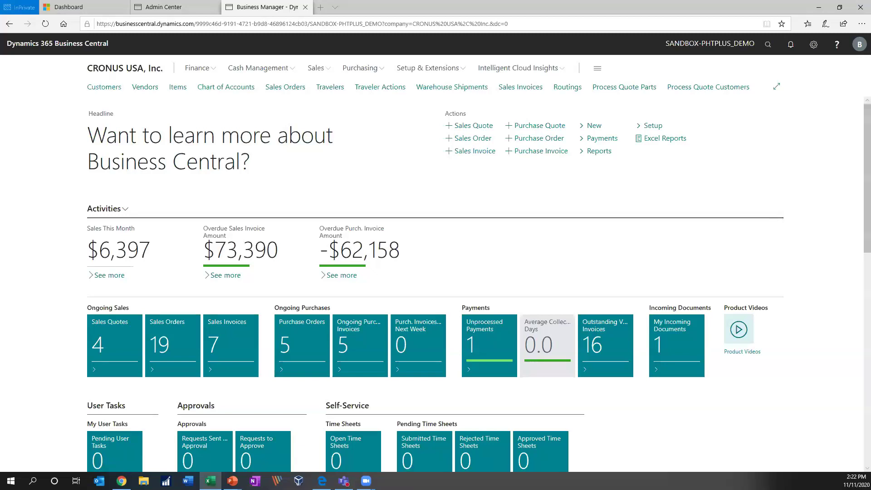
left_click(312, 210)
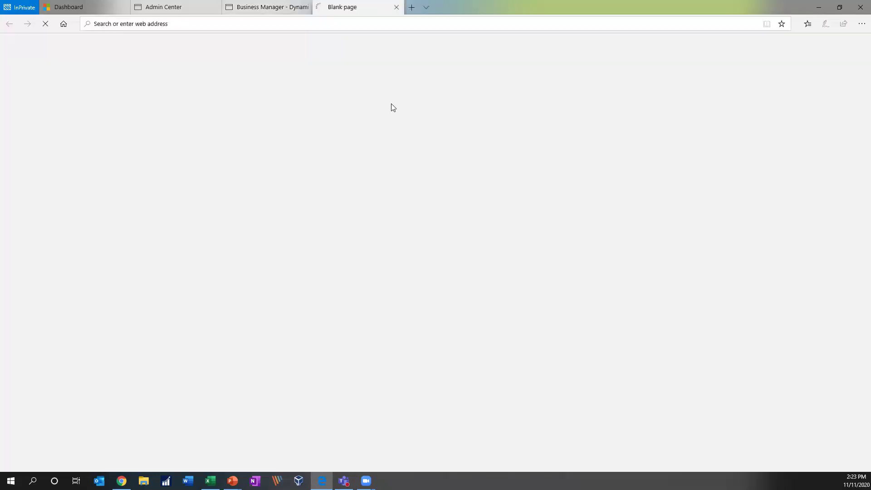
left_click(396, 7)
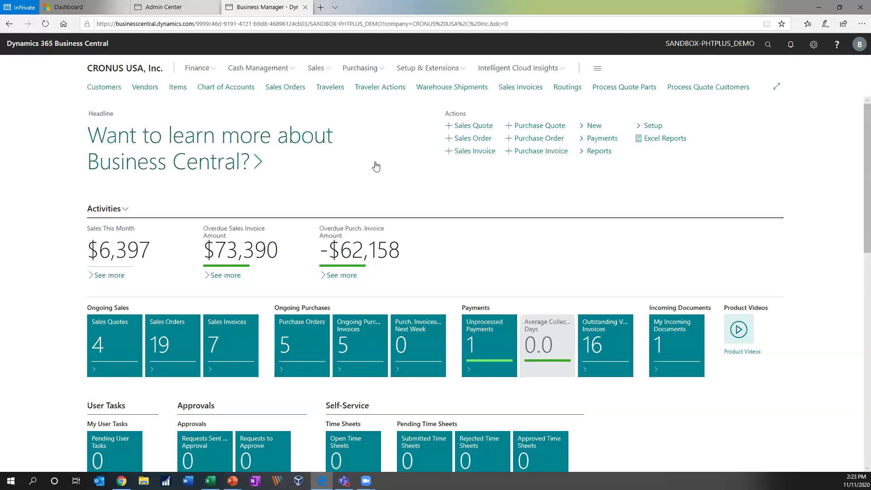
- Start a new sales order, hide its details pane, and have the order number assigned automatically
left_click(285, 87)
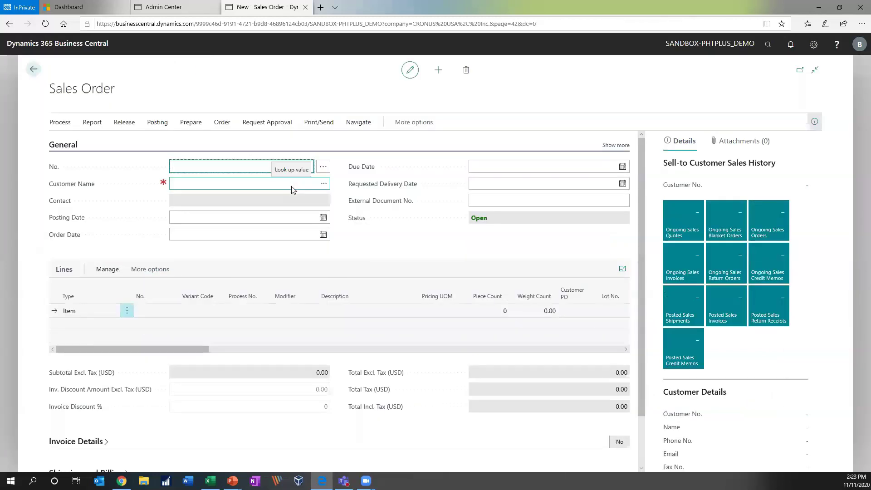
left_click(815, 135)
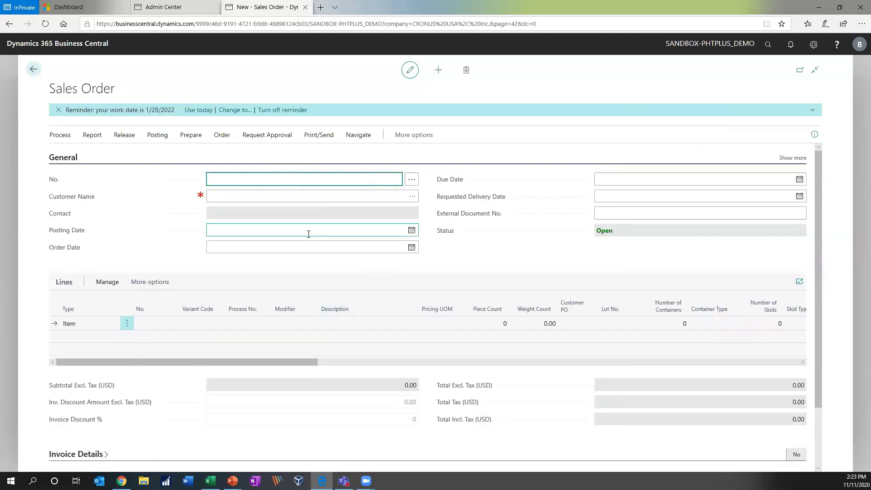
key("Tab")
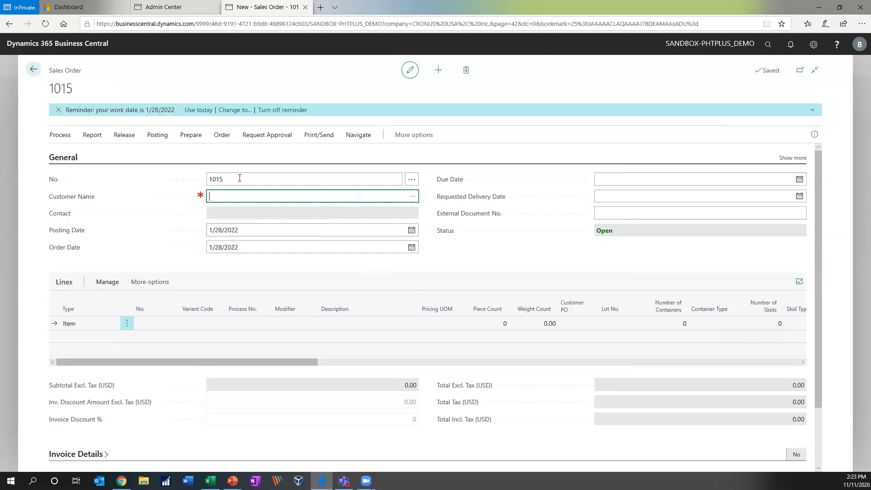
- Assign ZZPart Retailer as the sales order's customer from the customer lookup, accepting the sell-to and customer changes
type("c00")
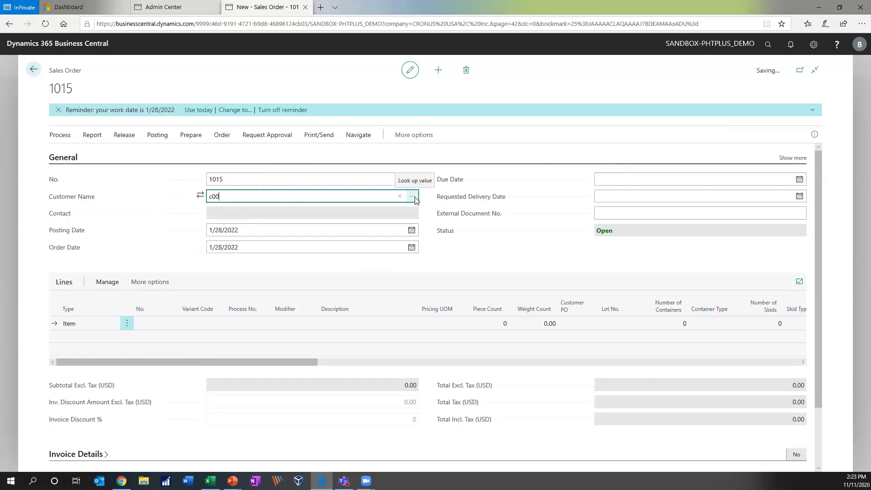
left_click(413, 198)
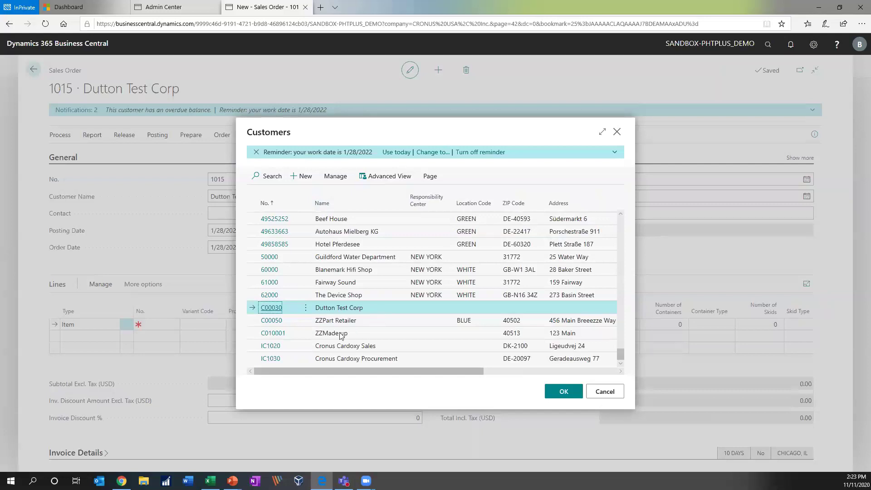
left_click(291, 322)
left_click(568, 394)
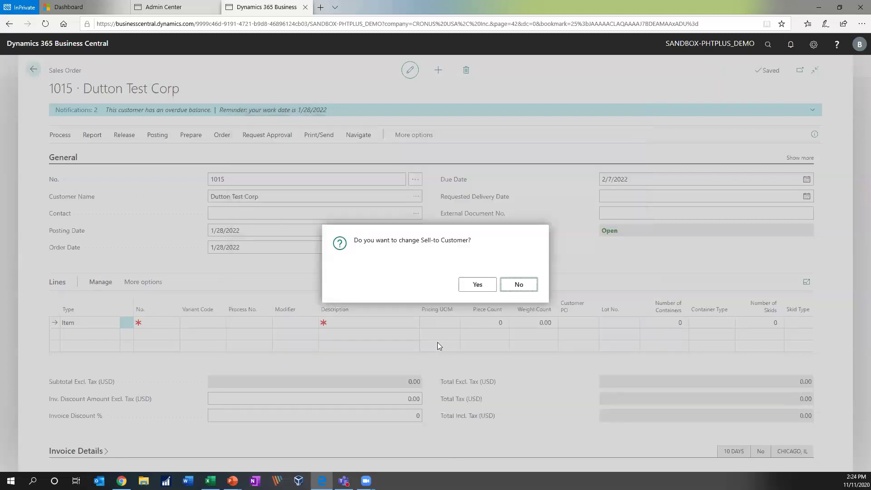
left_click(476, 288)
left_click(478, 286)
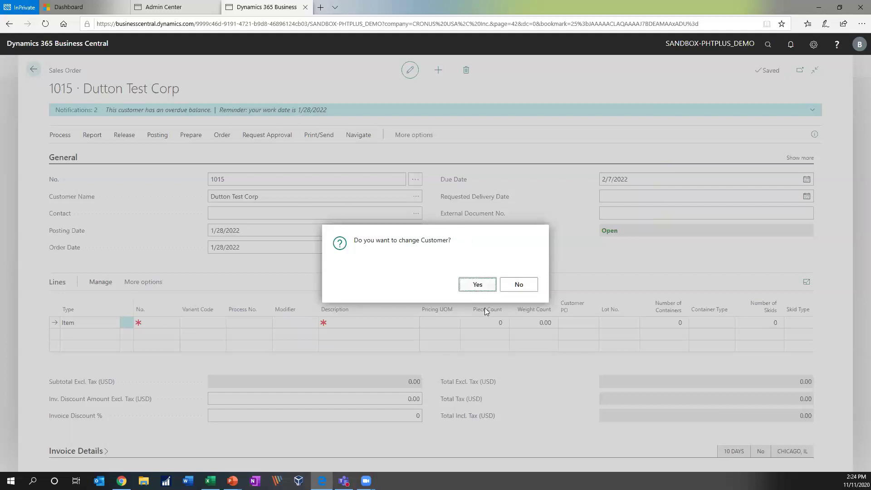
left_click(464, 287)
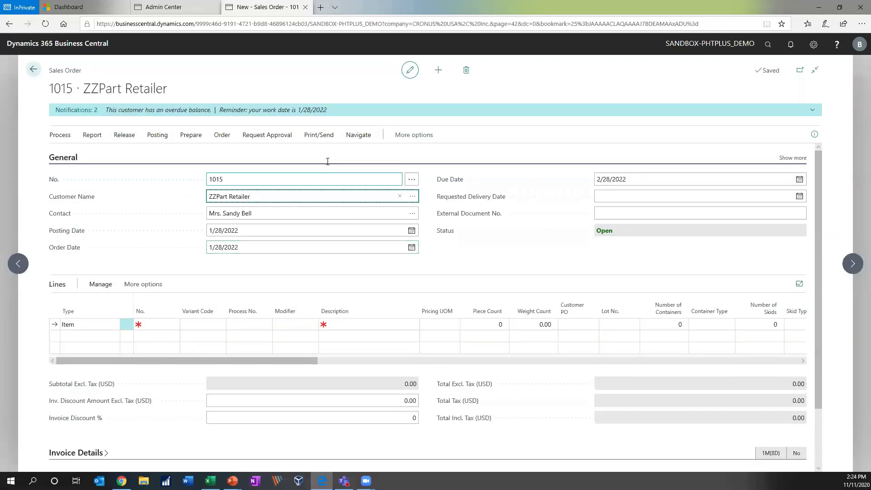
- Show the additional General fields of the sales order, look through them, and collapse them again
left_click(792, 158)
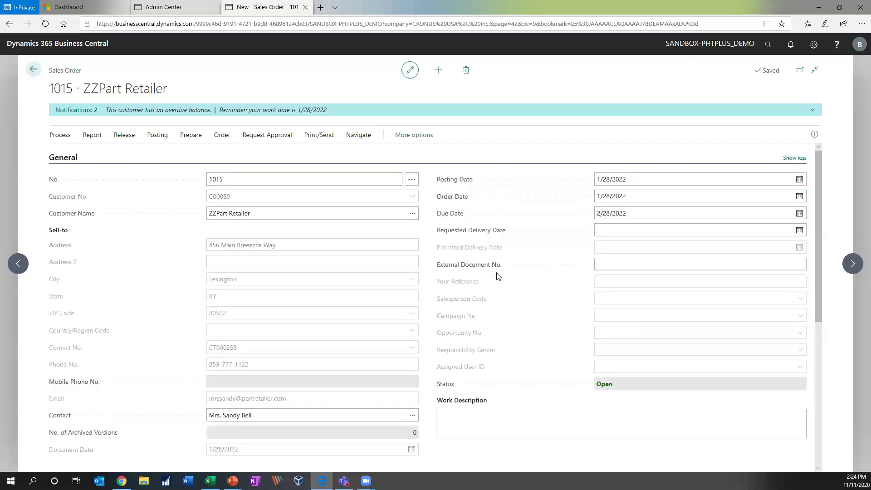
scroll(366, 238, "down", 1)
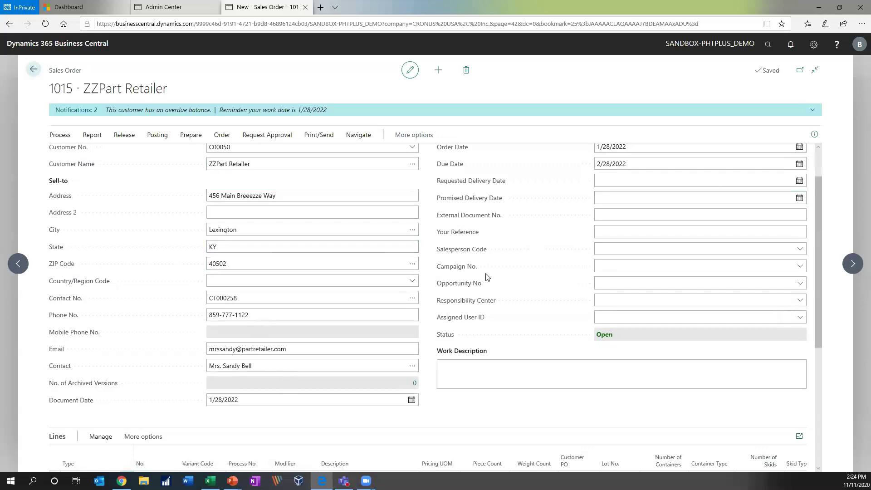
scroll(545, 263, "up", 1)
left_click(791, 159)
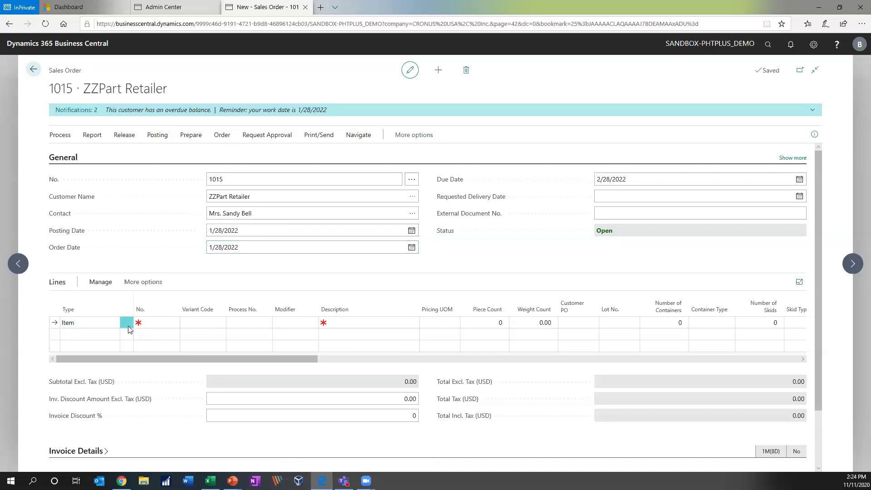
left_click(159, 323)
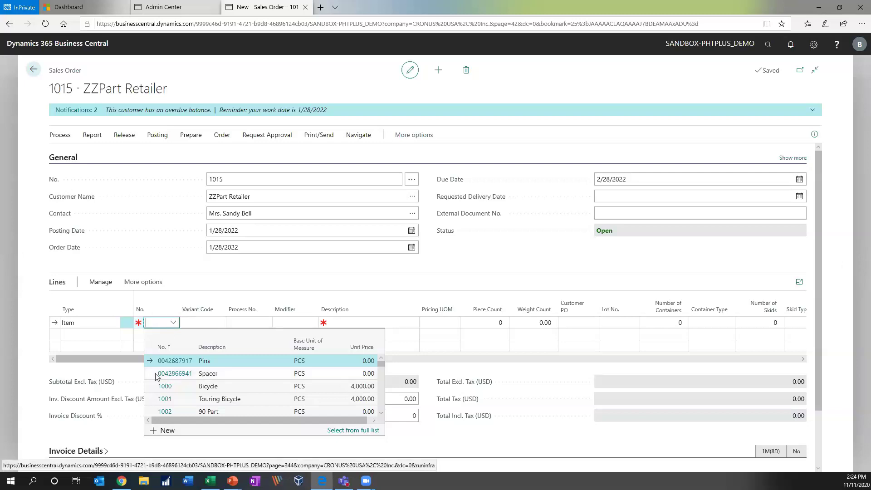
left_click(175, 373)
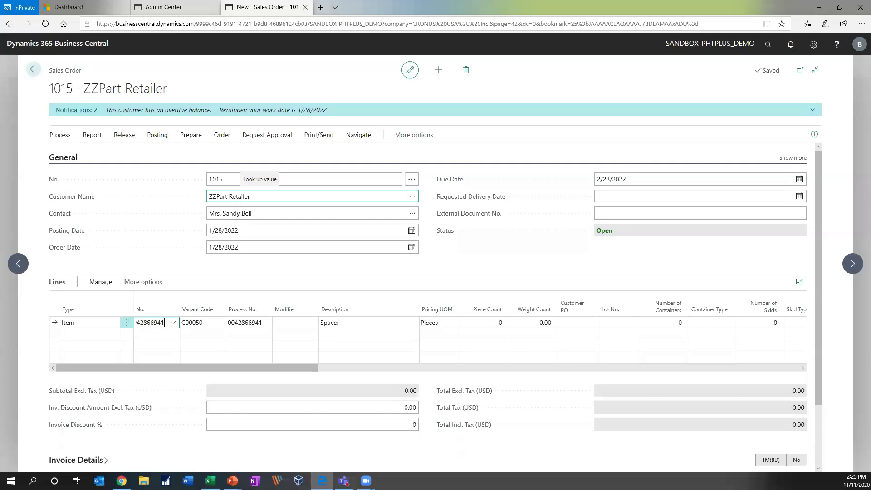
left_click(245, 219)
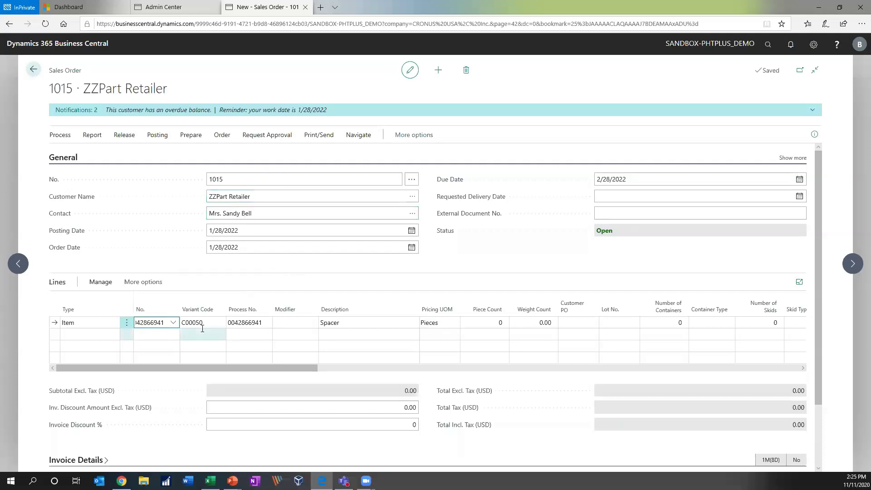
left_click(301, 322)
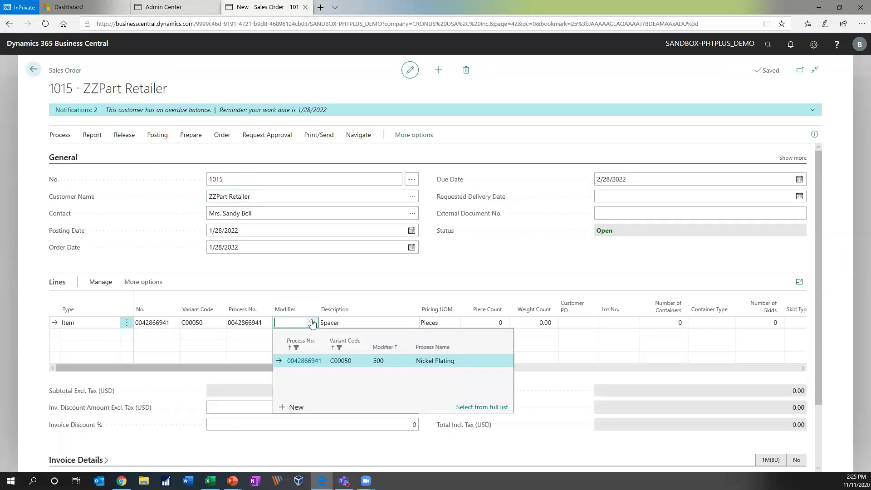
left_click(299, 362)
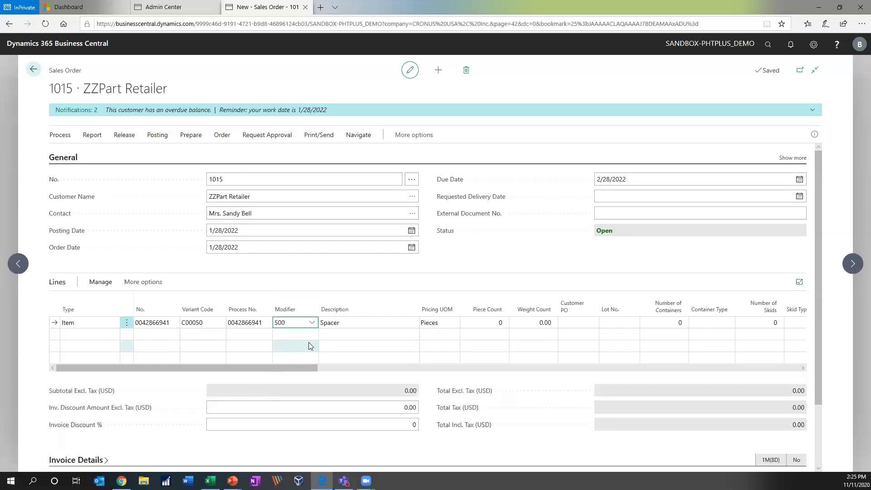
key("Tab")
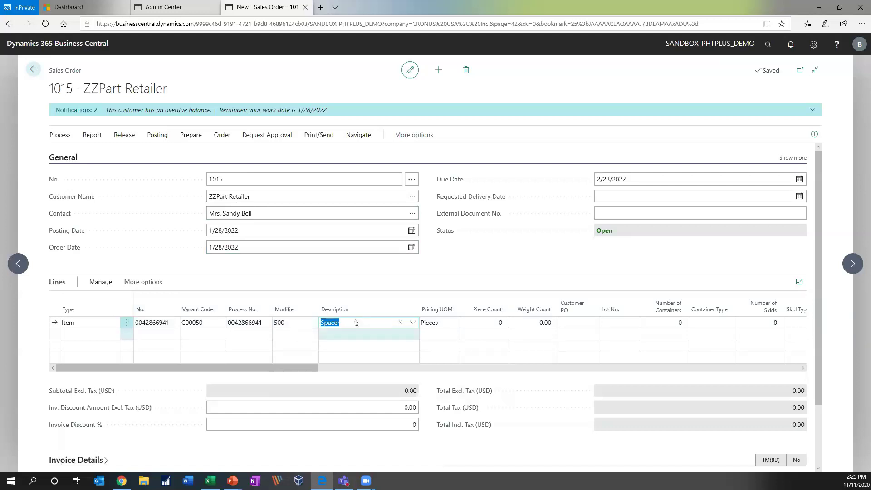
- Set the Spacer line's piece count to 20,000
left_click(498, 324)
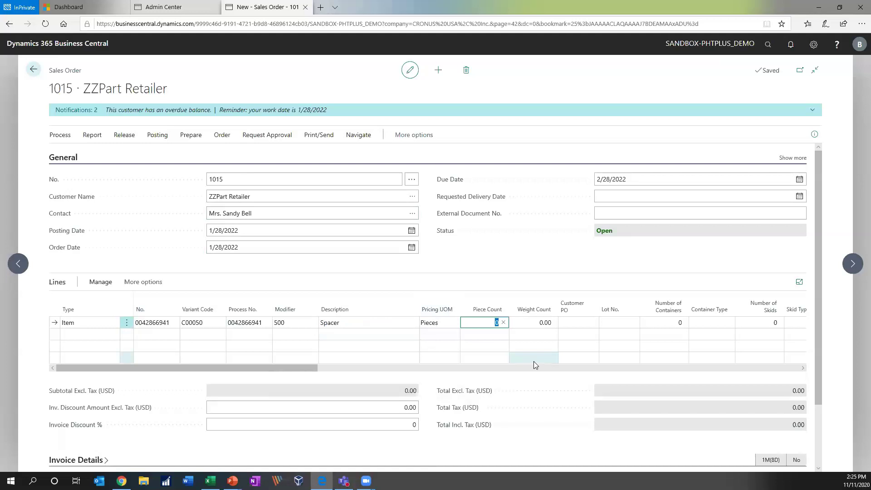
type("20000")
key("Tab")
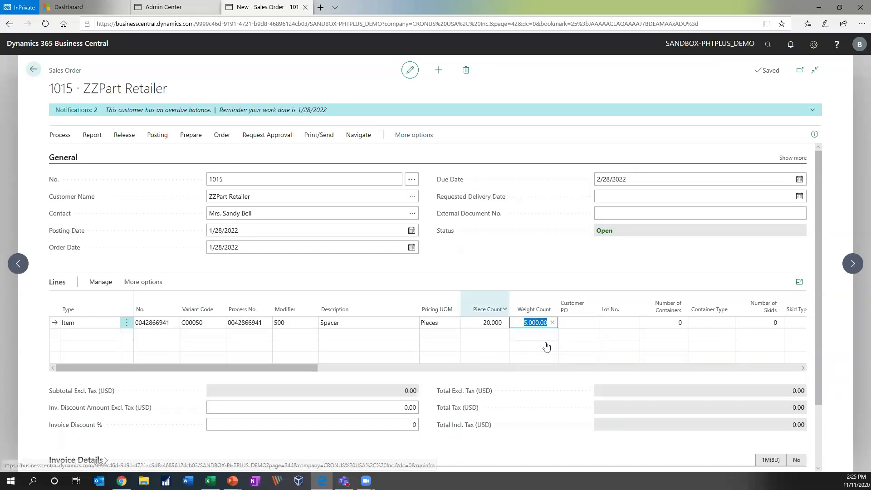
- Enter the customer's PO number and lot number 51981 on the Spacer line
left_click(576, 322)
left_click_drag(312, 368, 424, 371)
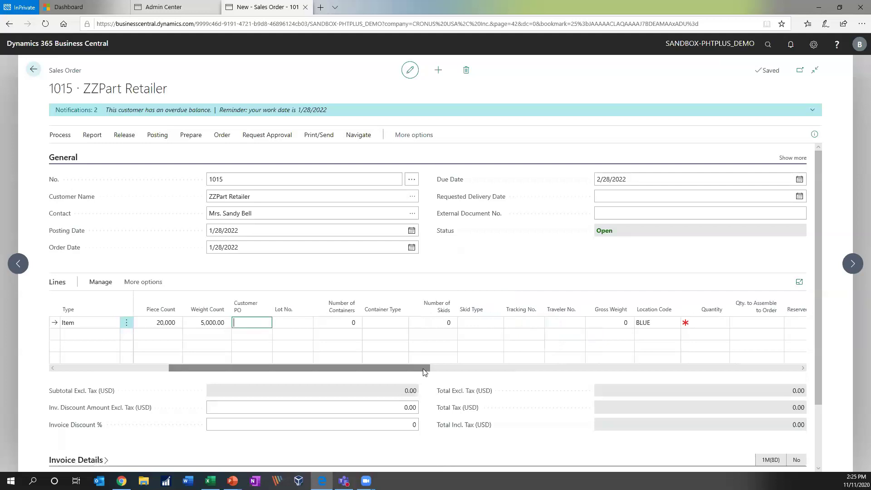
type("9+8165")
key("BackSpace")
key("BackSpace")
key("BackSpace")
key("BackSpace")
type("6519684")
key("Tab")
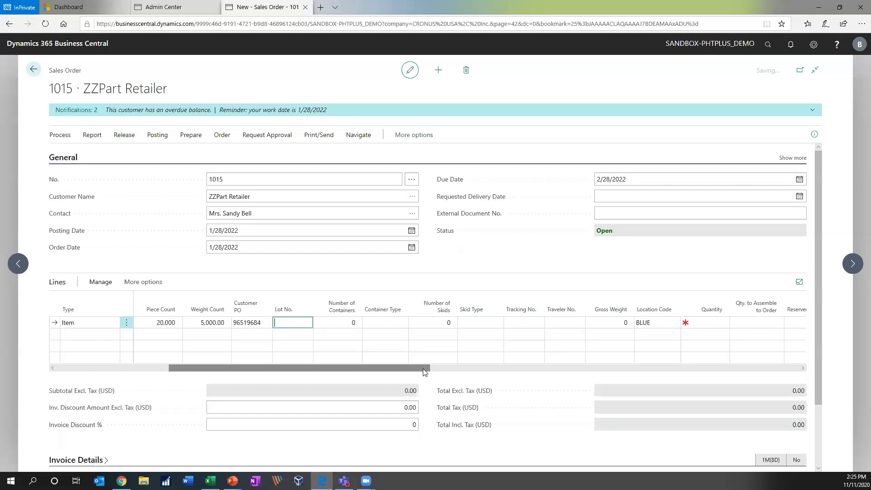
type("51981")
key("Tab")
- Set the Spacer line's number of containers to 3 and its container type to BOX
type("3")
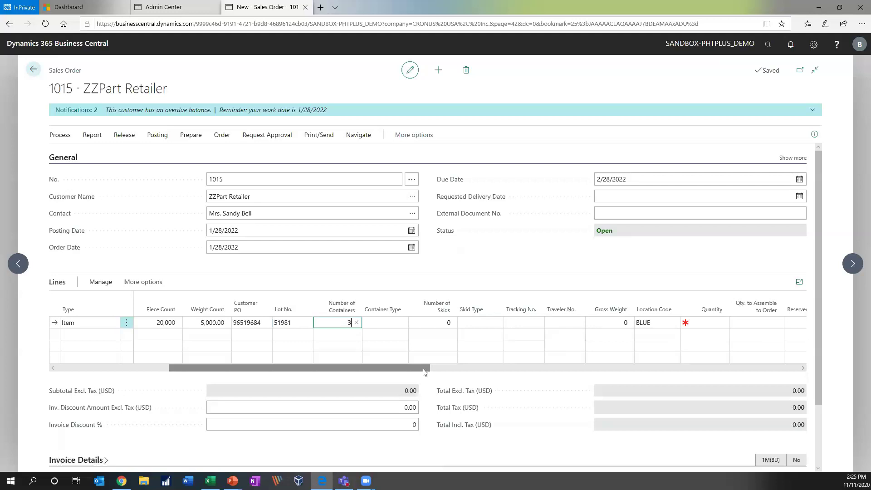
left_click(393, 322)
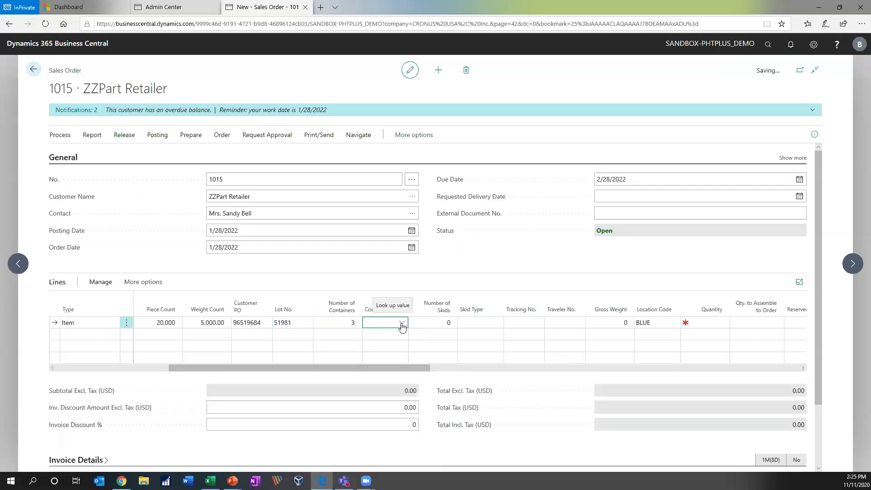
left_click(401, 322)
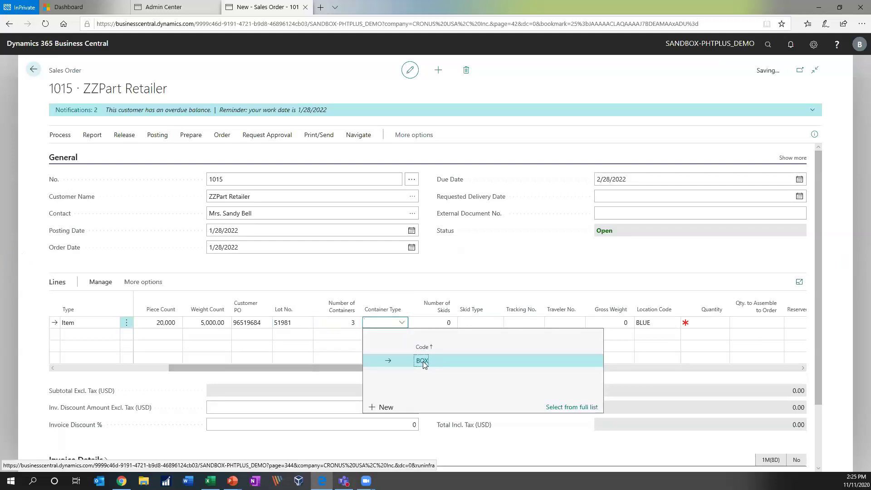
left_click(422, 362)
- Set the Spacer line to 1 skid of type PALLET and enter tracking number 981685
type("1")
left_click(498, 324)
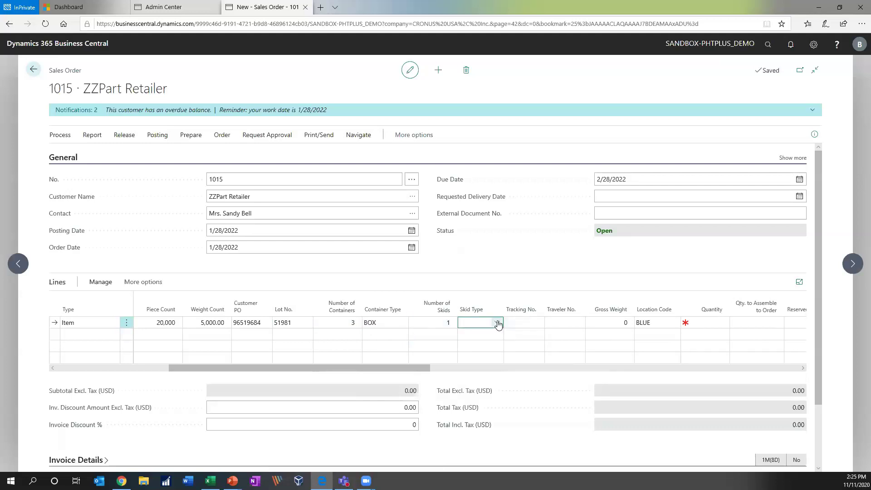
left_click(497, 323)
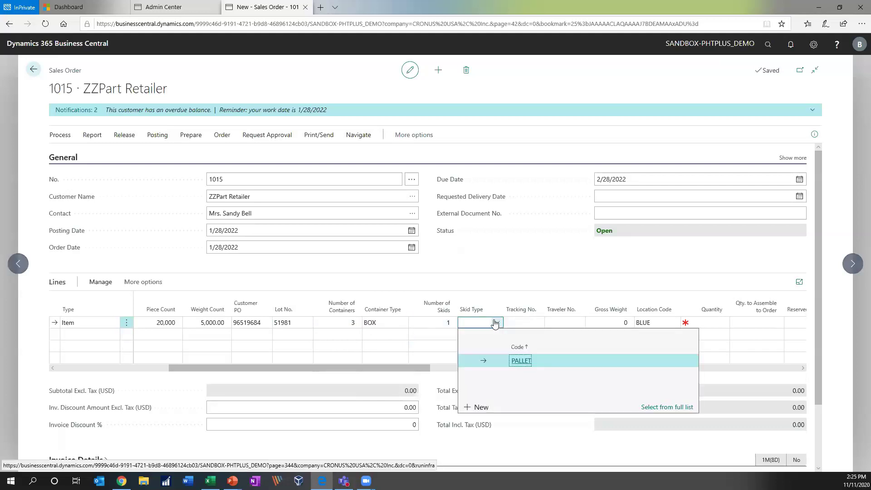
left_click(521, 361)
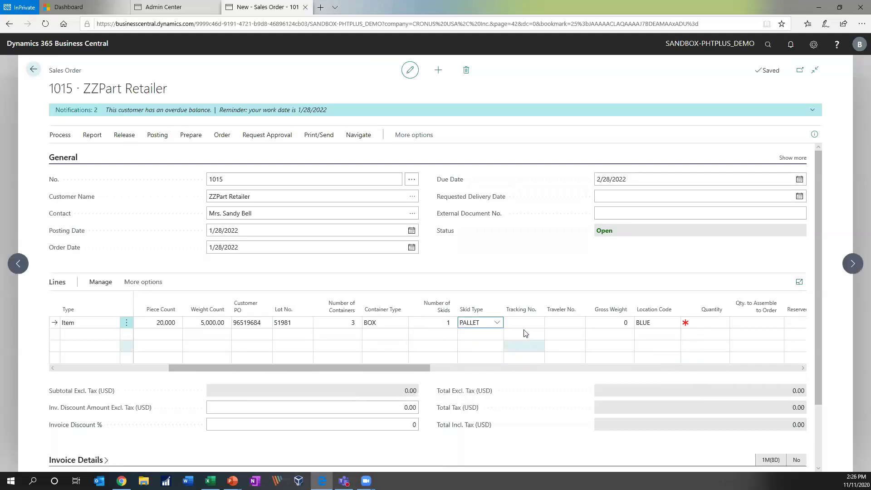
type("981685")
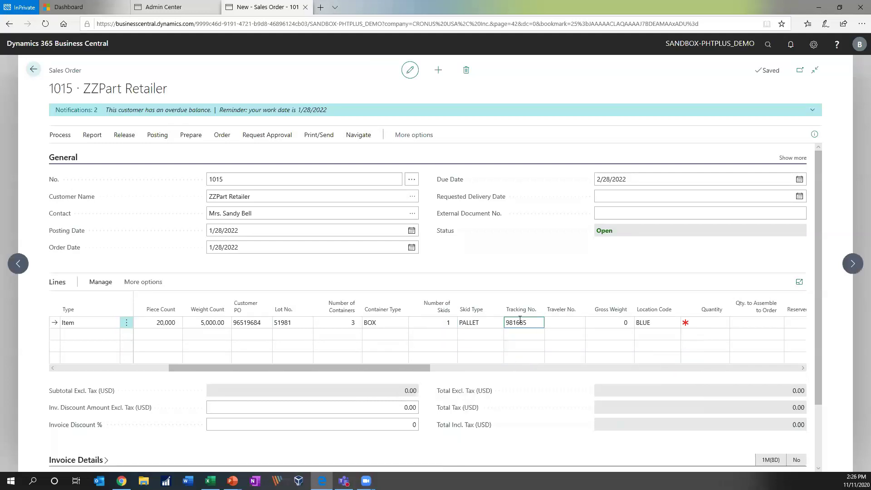
key("Tab")
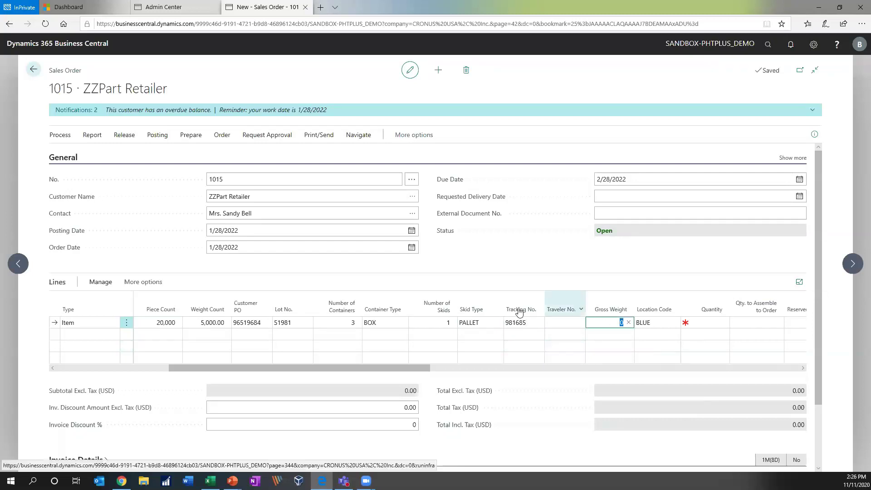
- Change the order's Ship-to to Alternate Shipping Address with the FRANKFORT address code
scroll(492, 373, "down", 2)
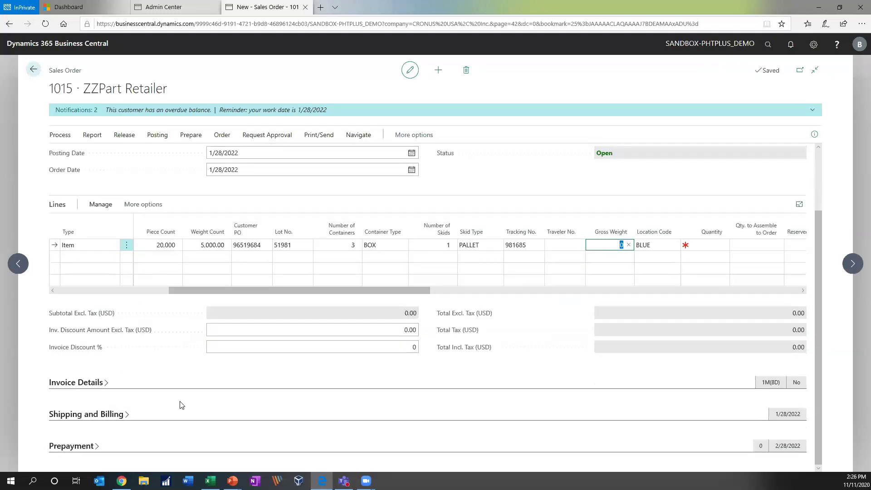
left_click(126, 415)
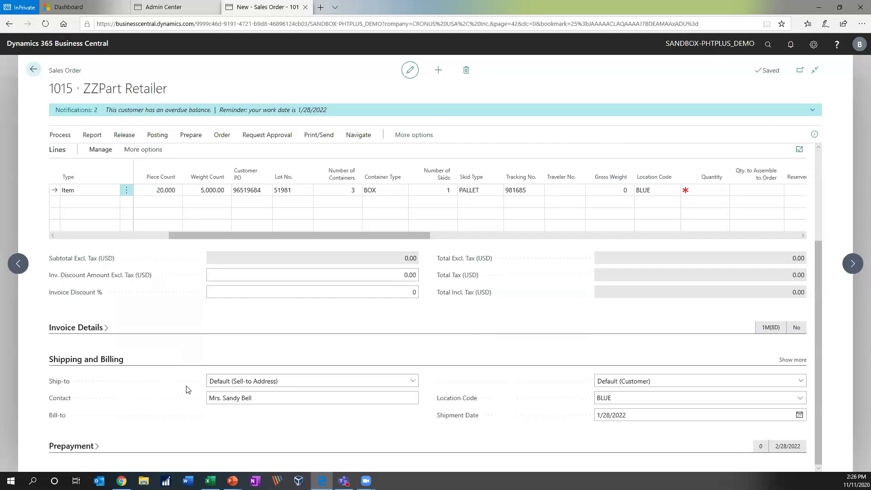
left_click(416, 384)
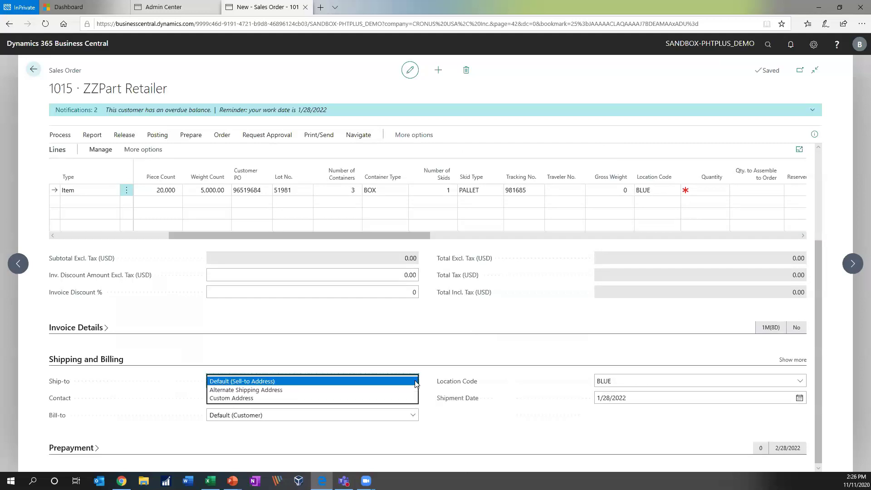
left_click(279, 392)
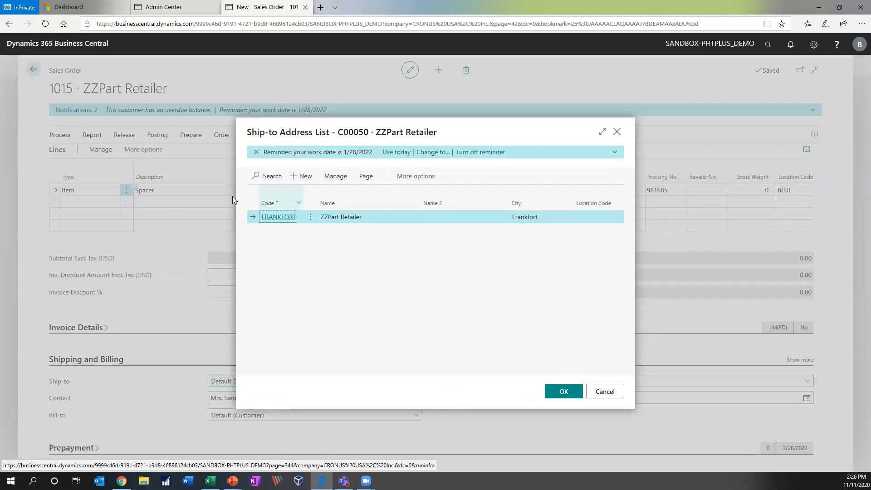
left_click(566, 391)
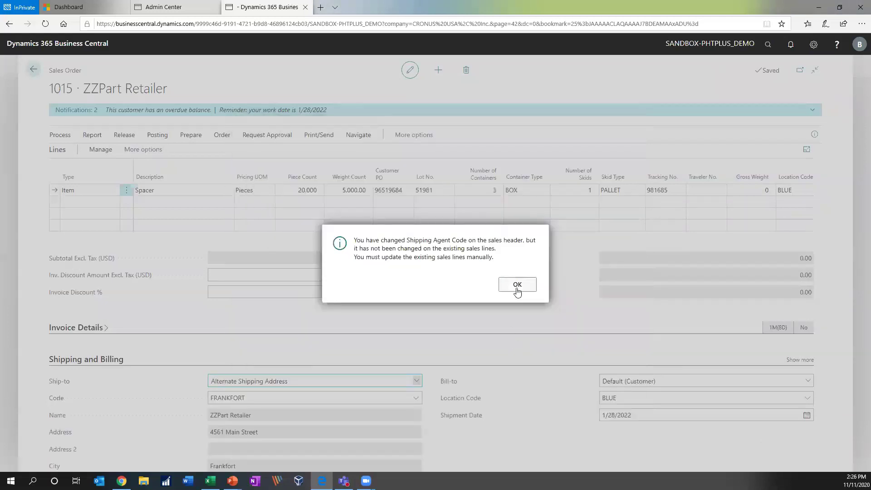
left_click(518, 286)
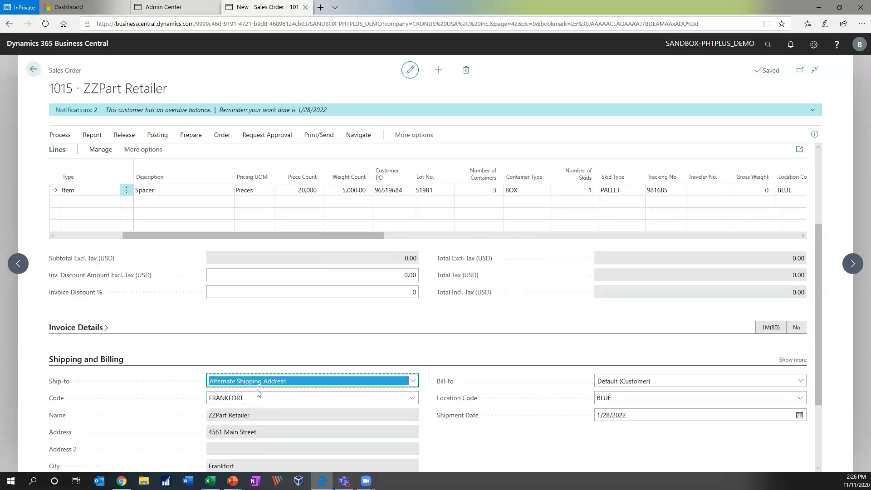
- Release the ZZPart Retailer sales order
scroll(472, 341, "up", 2)
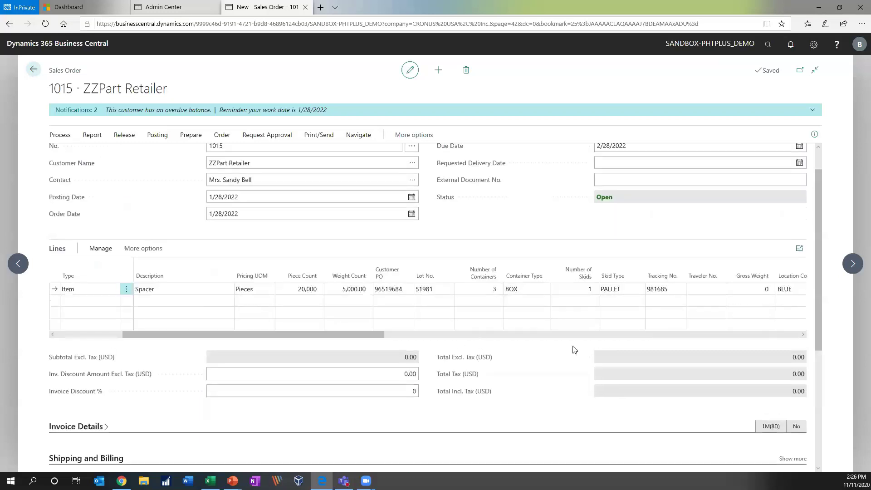
left_click_drag(379, 334, 548, 345)
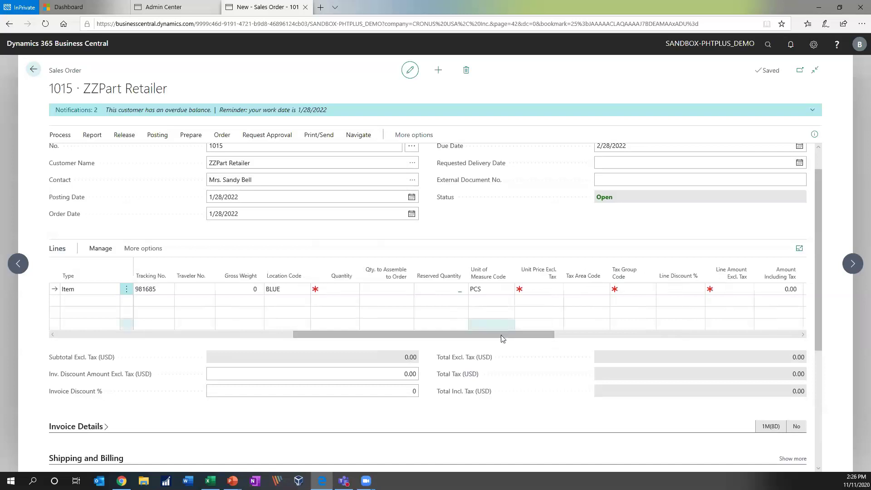
left_click_drag(501, 336, 451, 337)
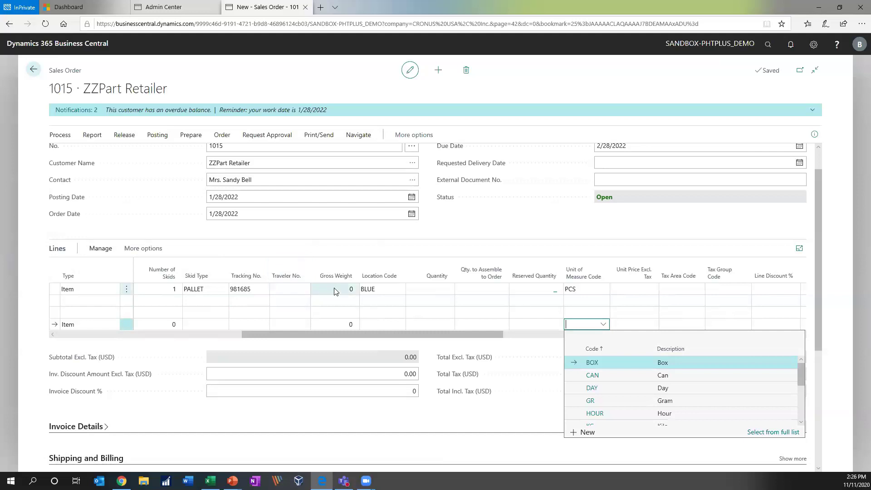
left_click(293, 292)
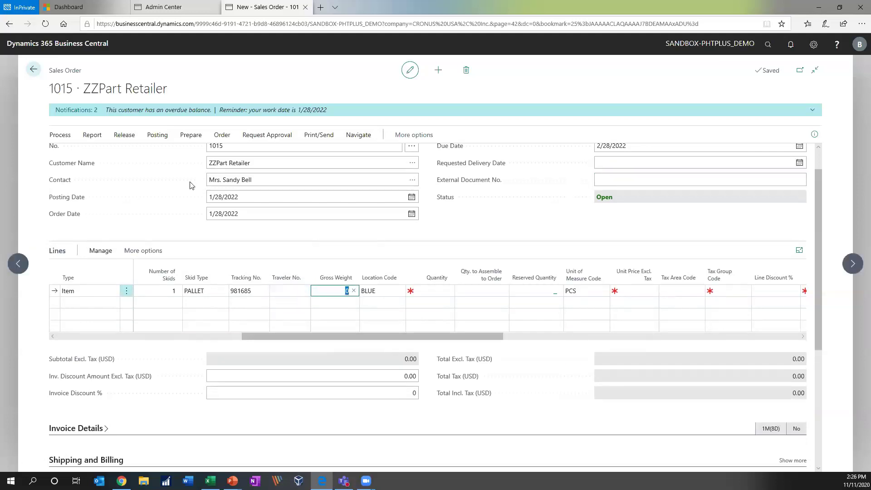
left_click(126, 141)
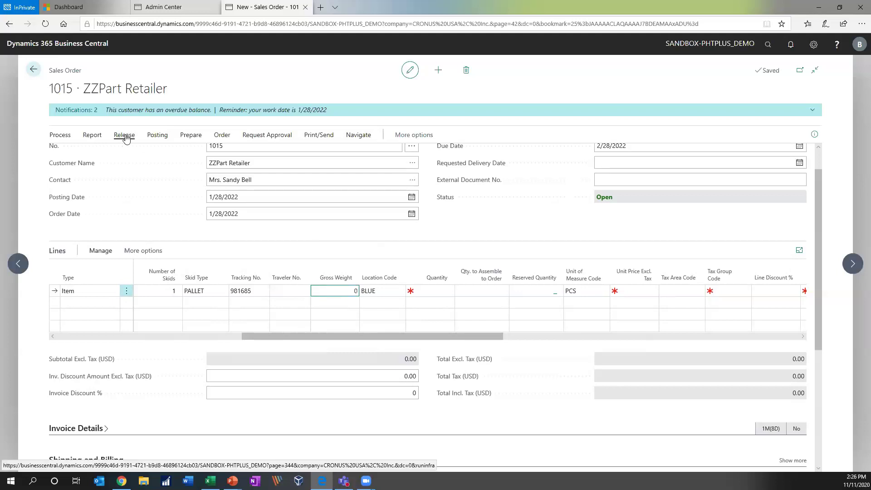
left_click(126, 139)
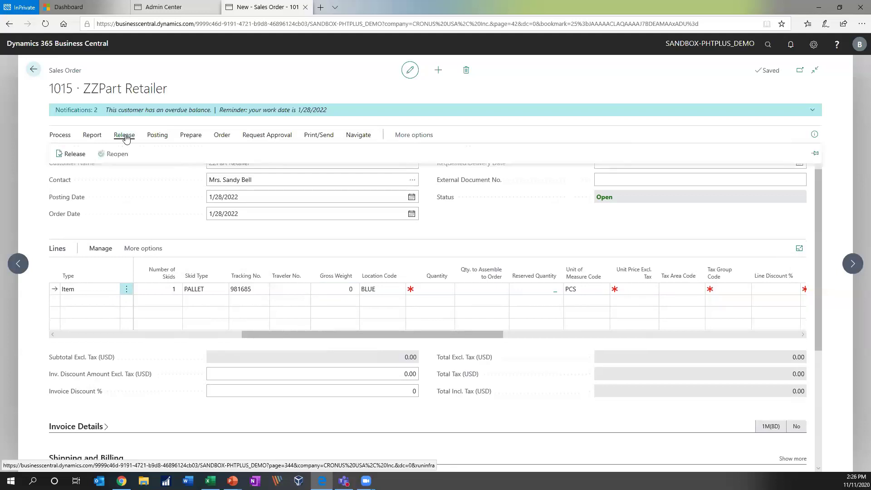
left_click(75, 155)
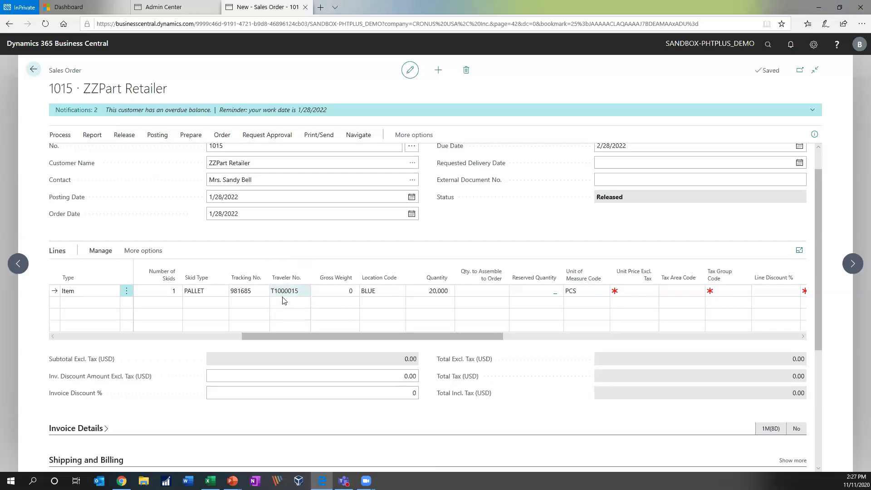
- Leave the sales order, return to the home page and open the Travelers list
left_click(33, 71)
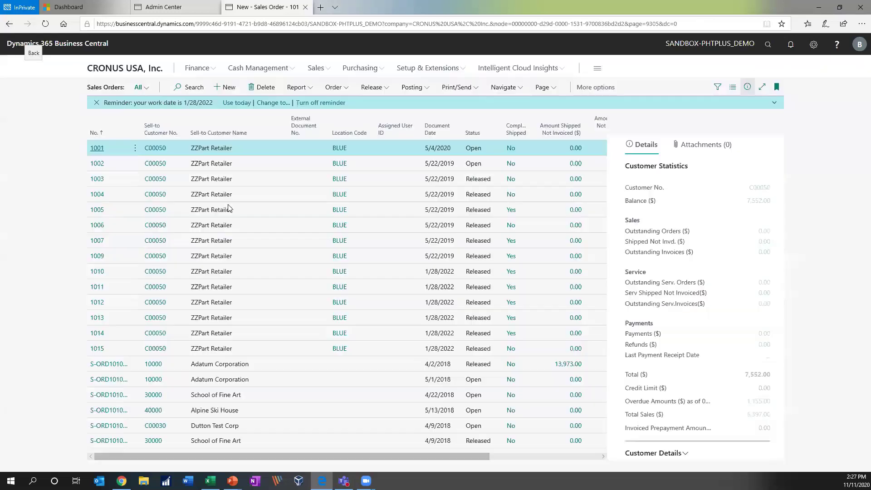
left_click(125, 69)
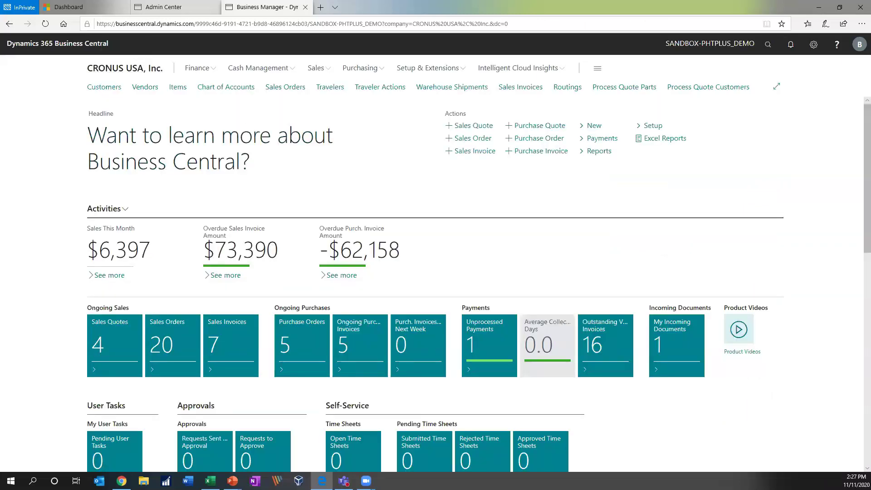
left_click(327, 88)
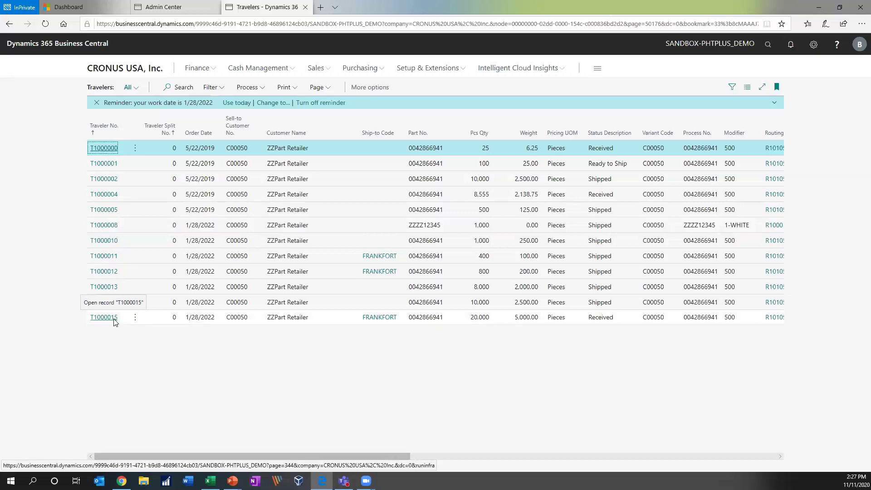
- Preview the Sales Line Traveler report for traveler T1000015 and close the preview
left_click(146, 322)
left_click_drag(303, 455, 197, 431)
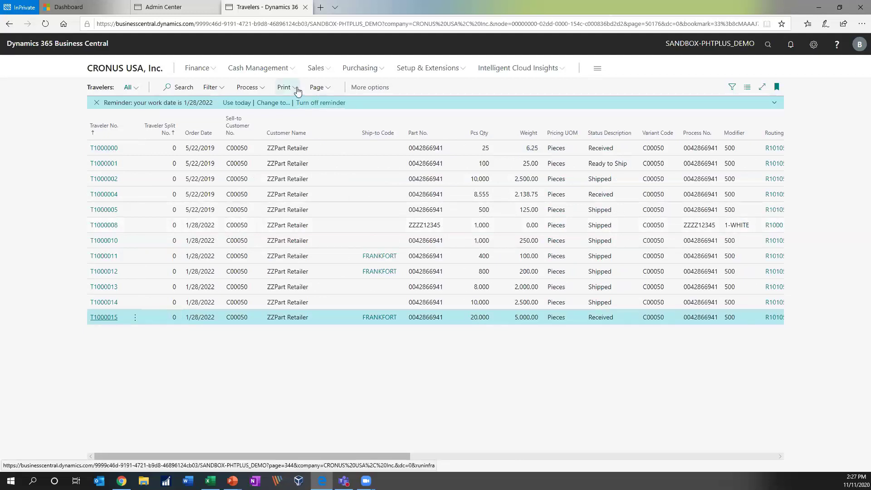
key("ctrl+a")
left_click(364, 91)
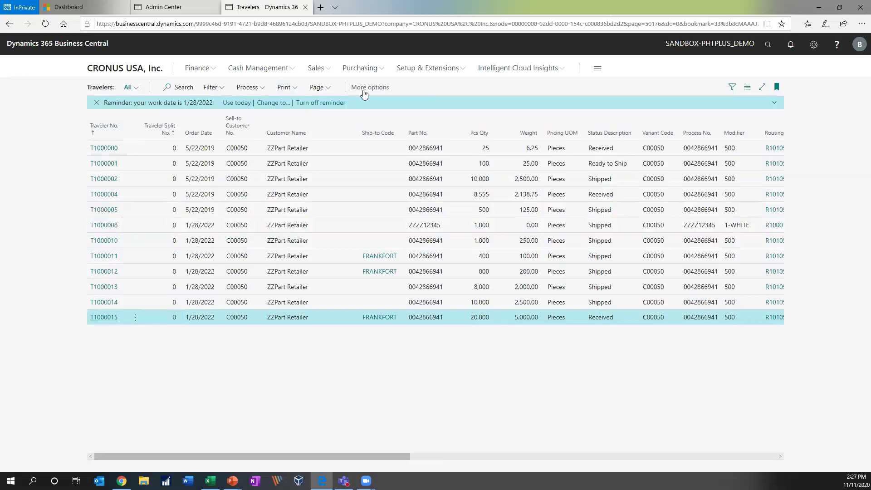
left_click(293, 89)
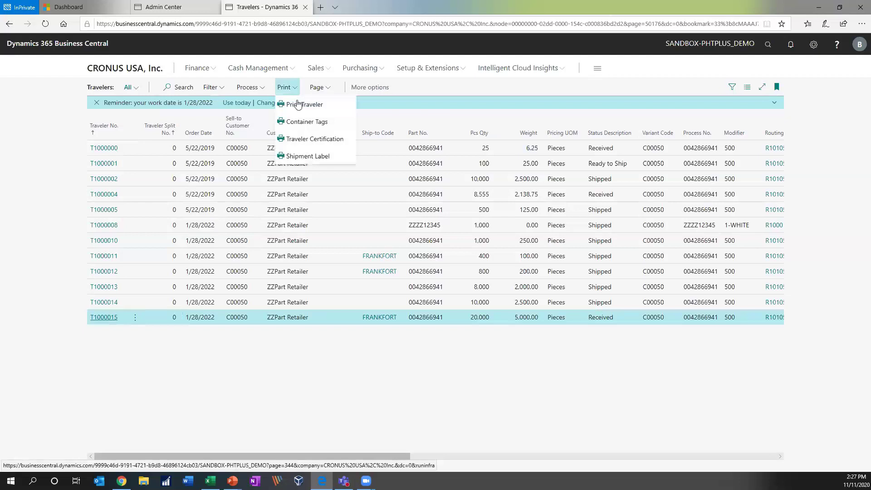
left_click(299, 106)
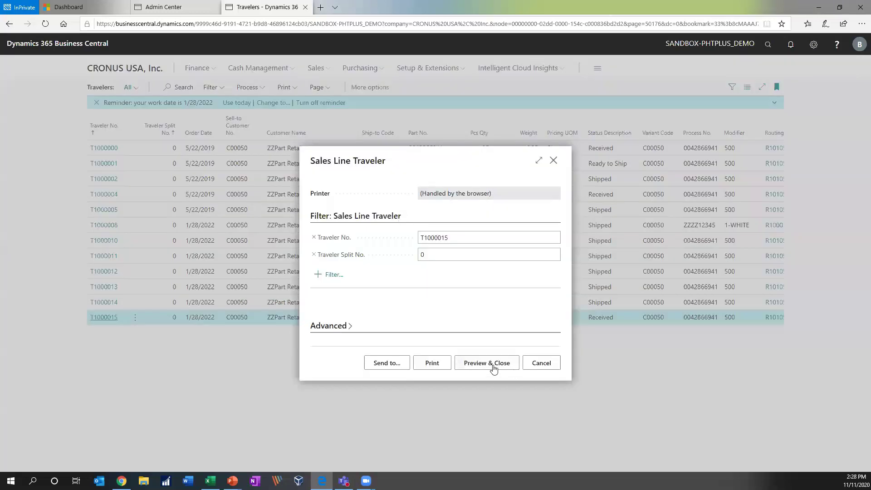
left_click(490, 366)
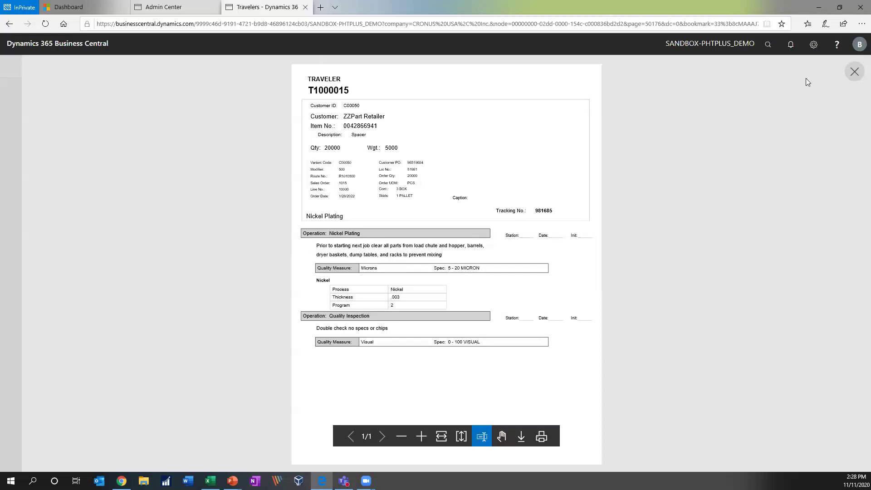
left_click(855, 72)
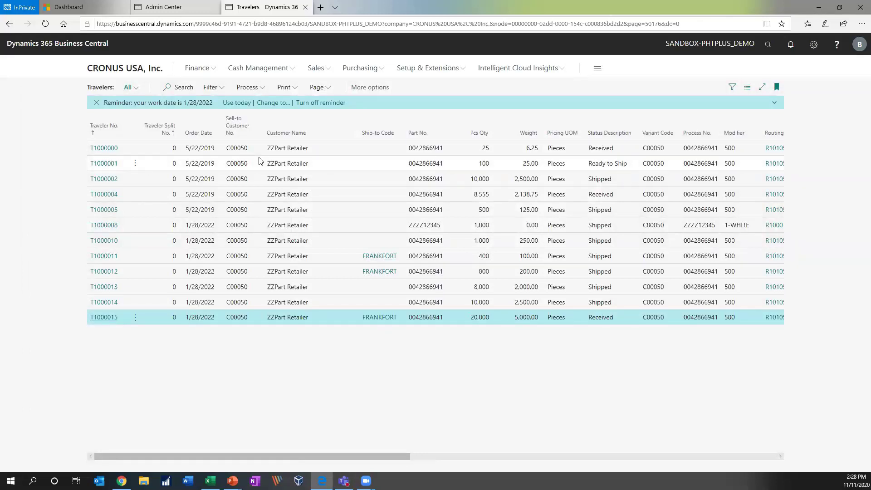
- Open the card of traveler T1000015 in full width and review its details and log entries
left_click(101, 319)
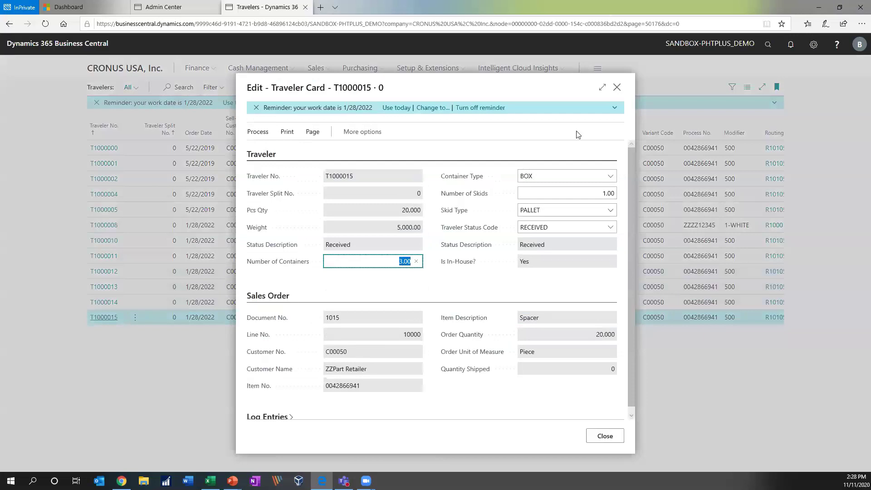
left_click(602, 87)
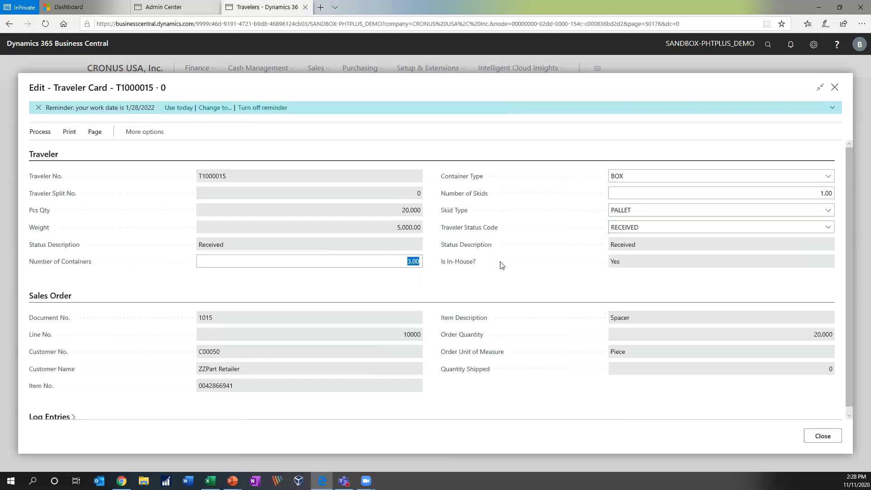
scroll(501, 264, "down", 1)
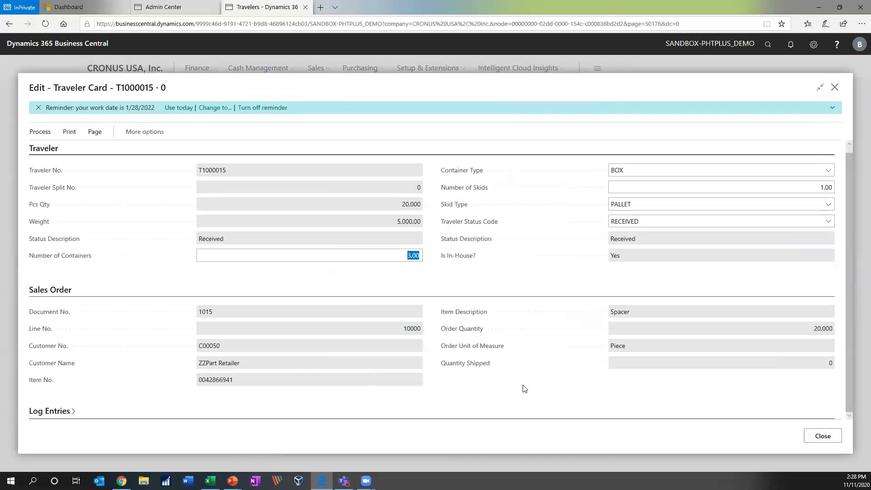
left_click(76, 411)
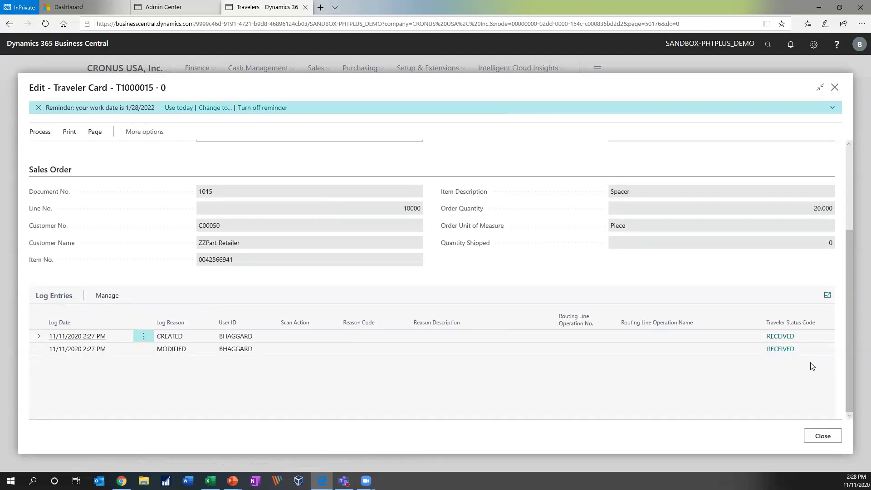
scroll(693, 351, "up", 5)
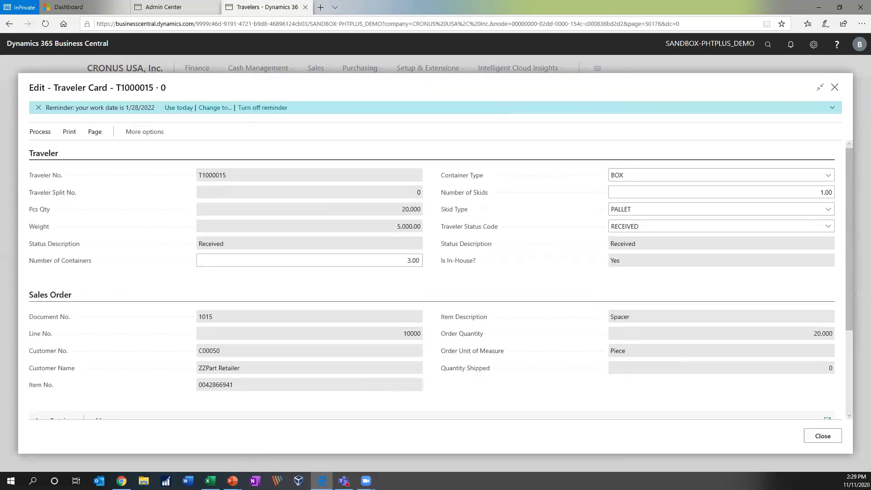
key("alt+Tab")
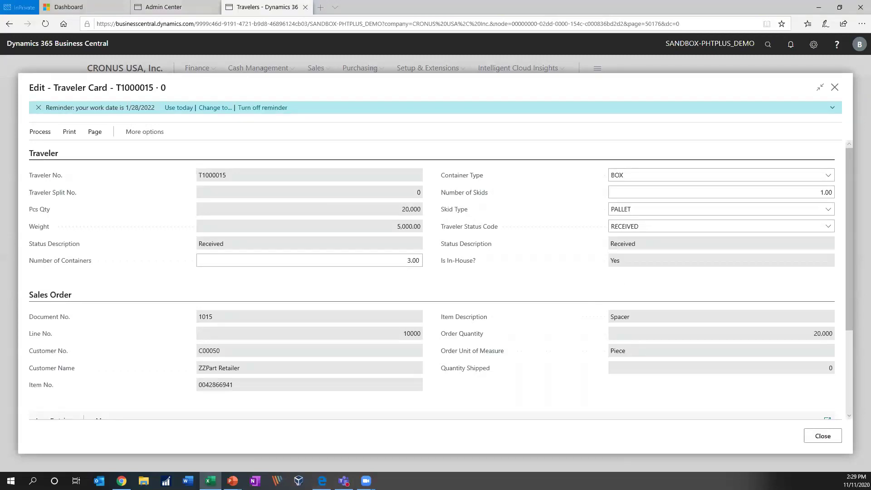
left_click(48, 135)
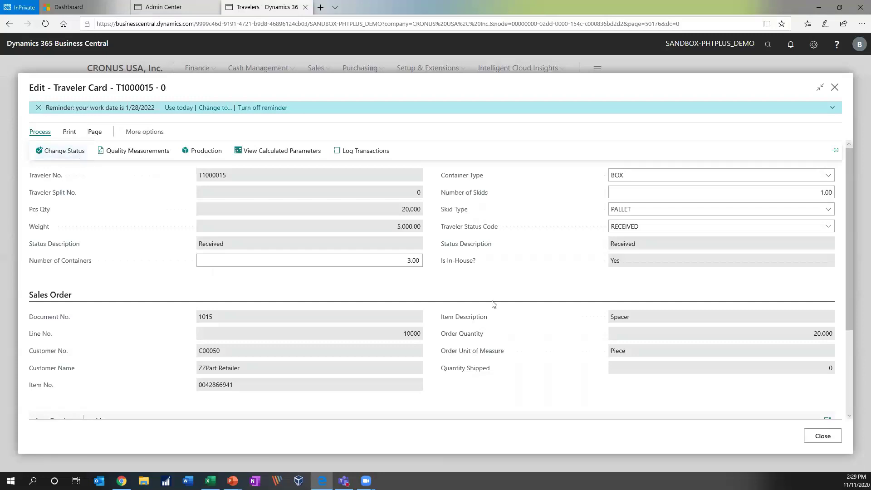
- Find and open the Traveler Actions task, and enter traveler number T1000015 to reach its routing lines
left_click(769, 45)
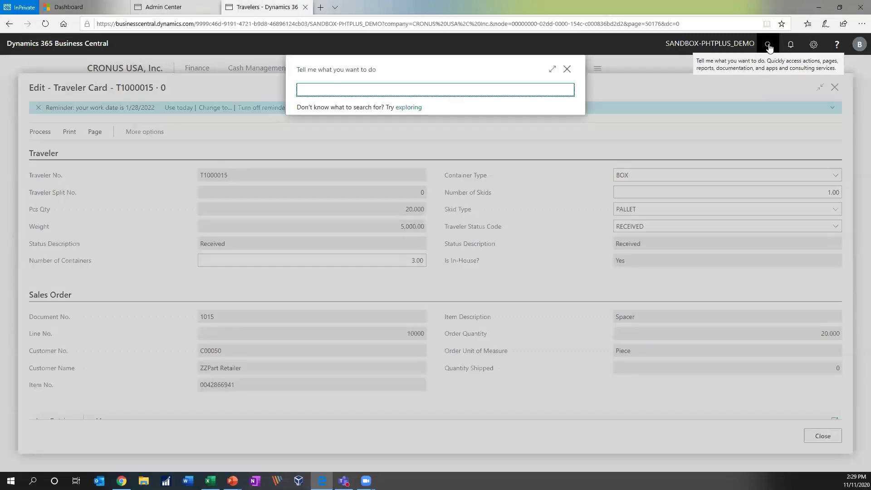
type("travel")
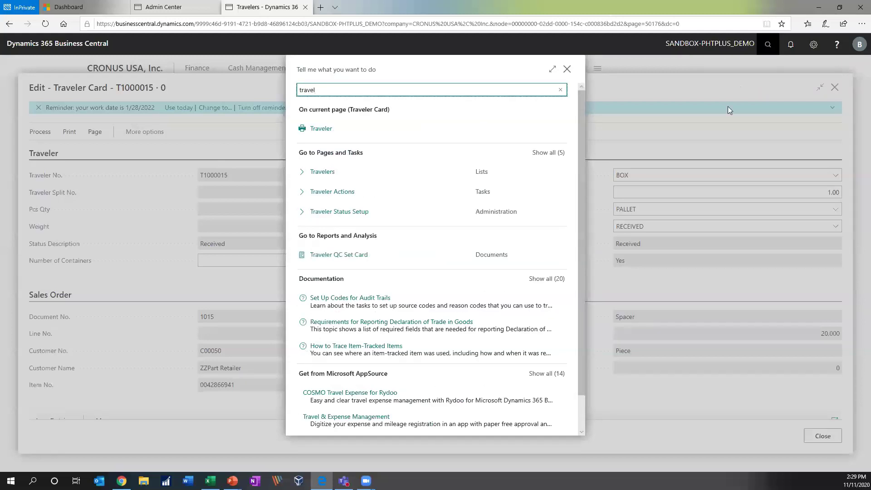
left_click(336, 198)
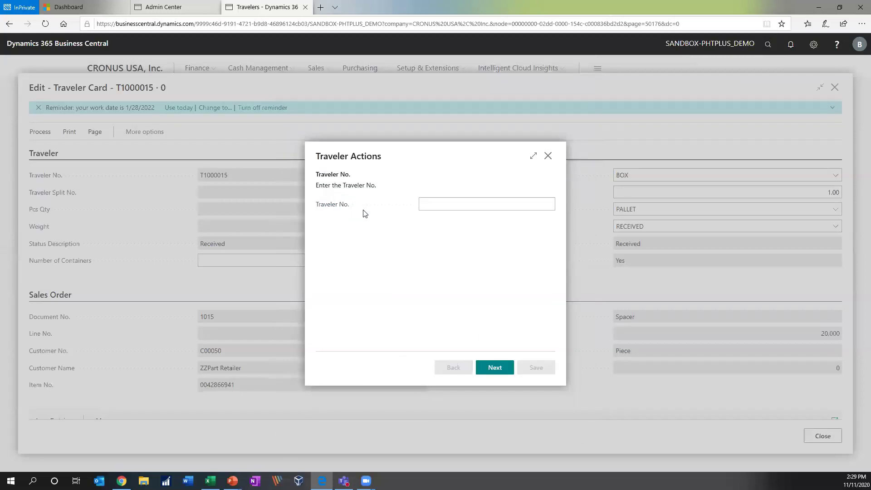
left_click(423, 202)
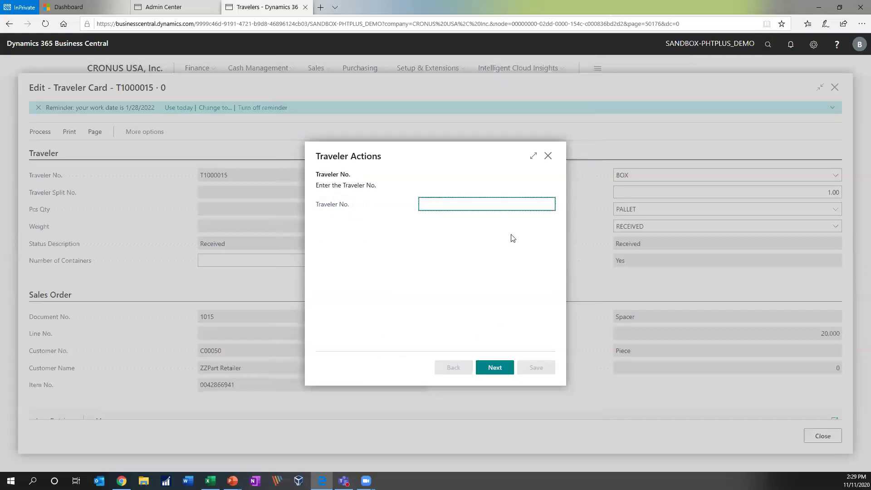
type("T10")
type("15")
left_click(490, 374)
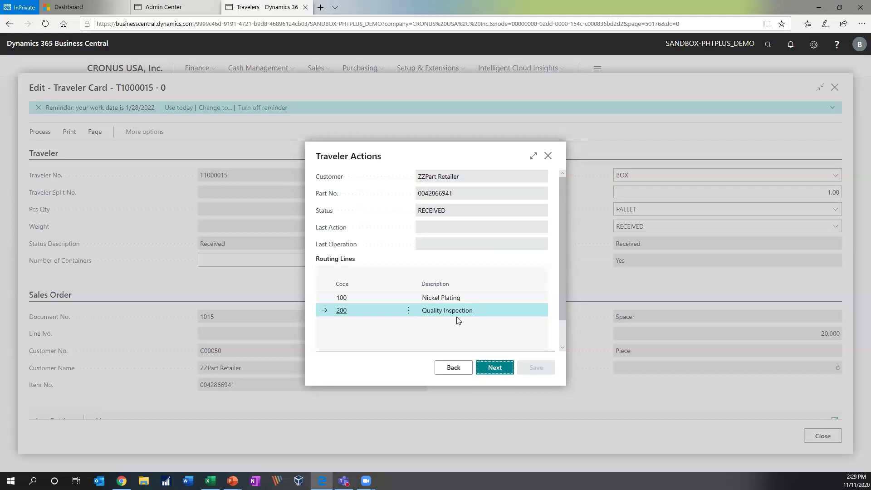
- Record a PASS action for operation 200 Quality Inspection, save it and close Traveler Actions
left_click(489, 368)
left_click(550, 333)
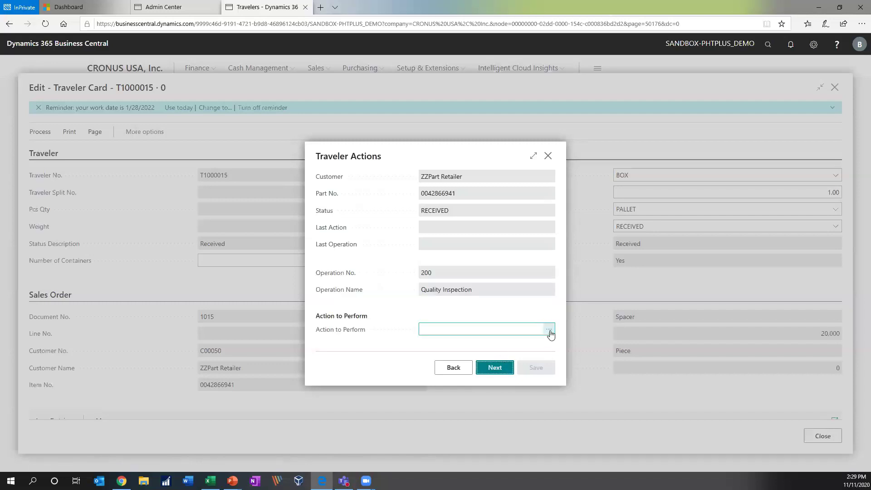
left_click(551, 334)
left_click(550, 334)
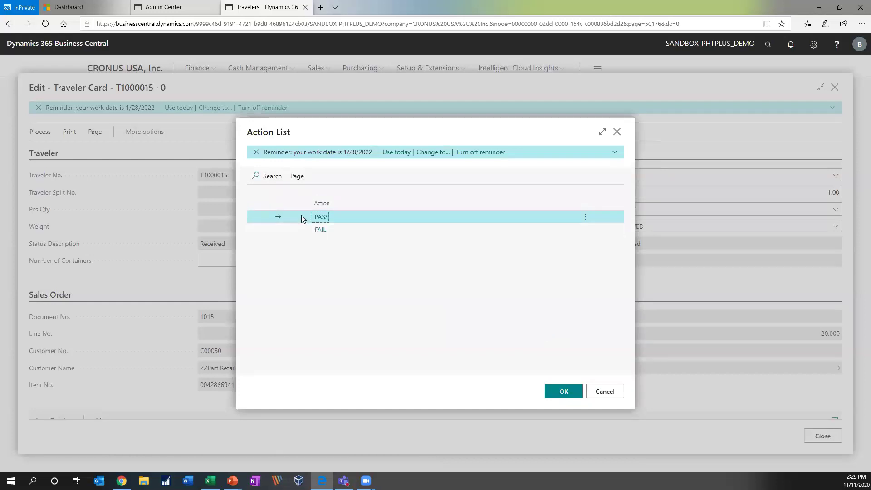
left_click(562, 391)
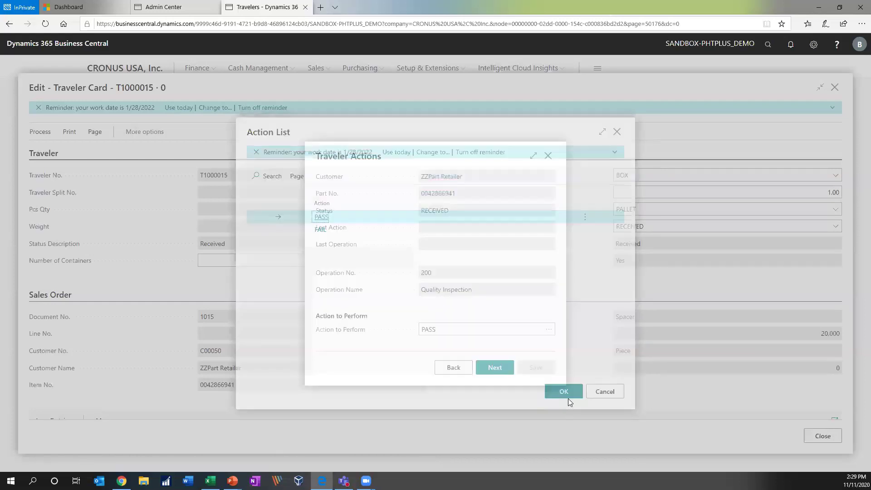
left_click(495, 368)
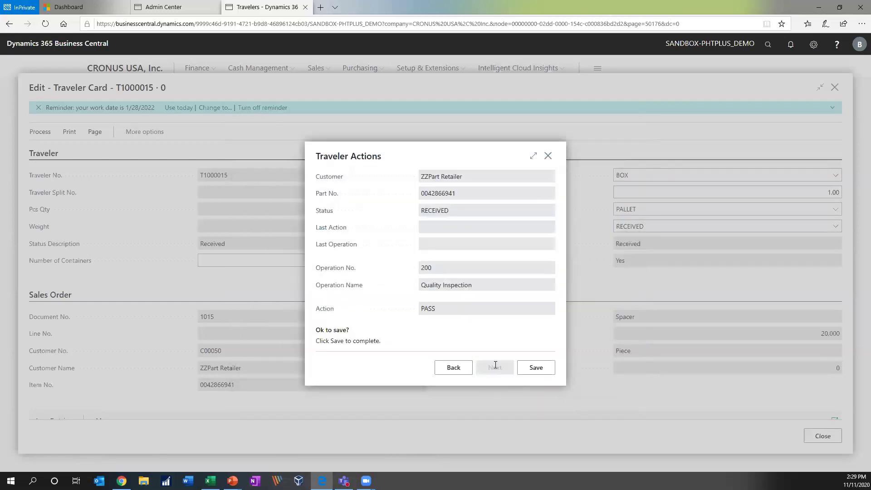
left_click(536, 368)
left_click(549, 156)
- Review the traveler's log entries and change the traveler's status to Received
scroll(546, 196, "down", 3)
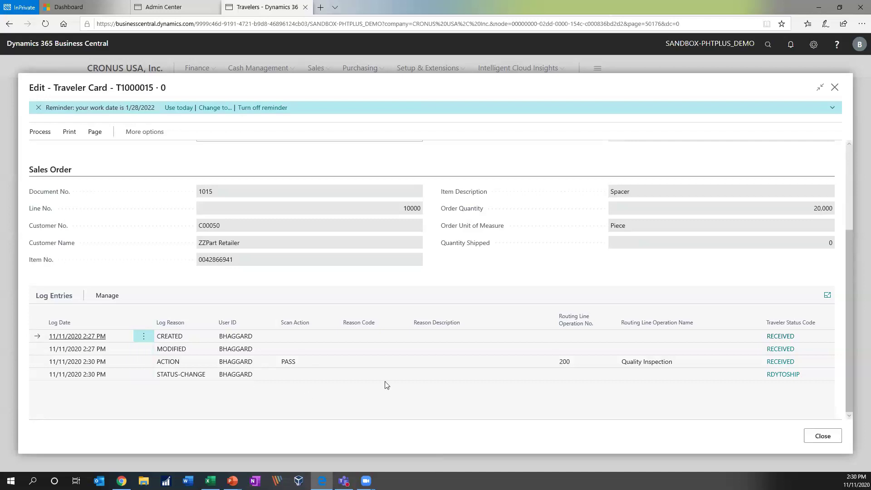
scroll(645, 375, "up", 3)
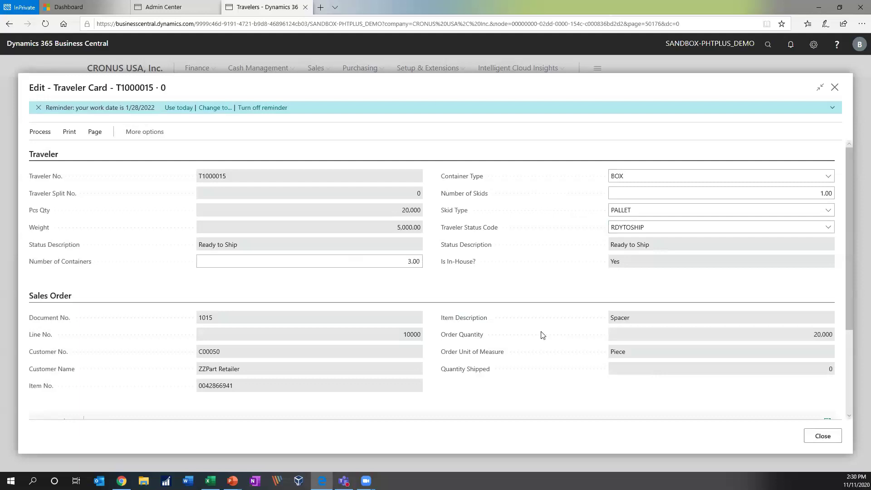
scroll(543, 334, "down", 3)
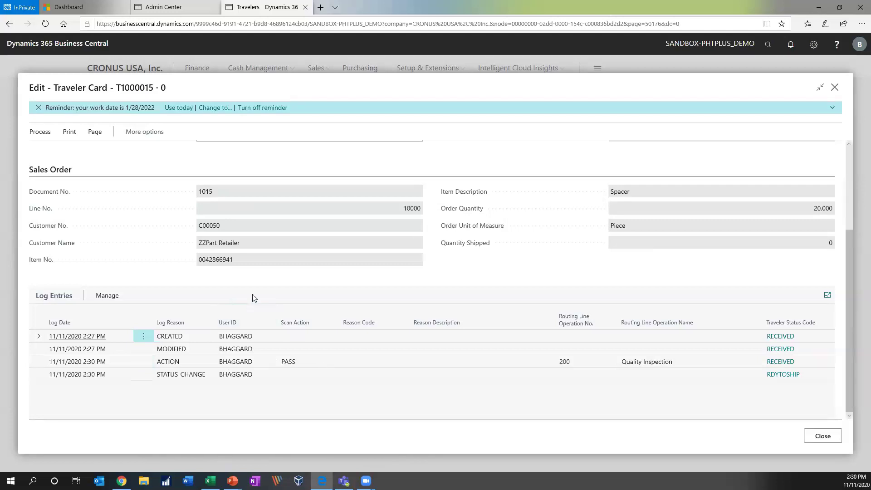
scroll(253, 297, "up", 3)
left_click(39, 132)
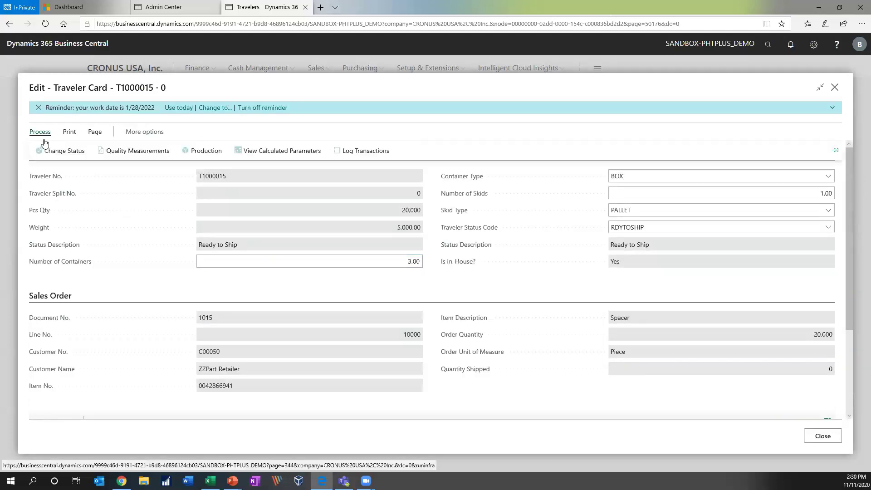
left_click(46, 150)
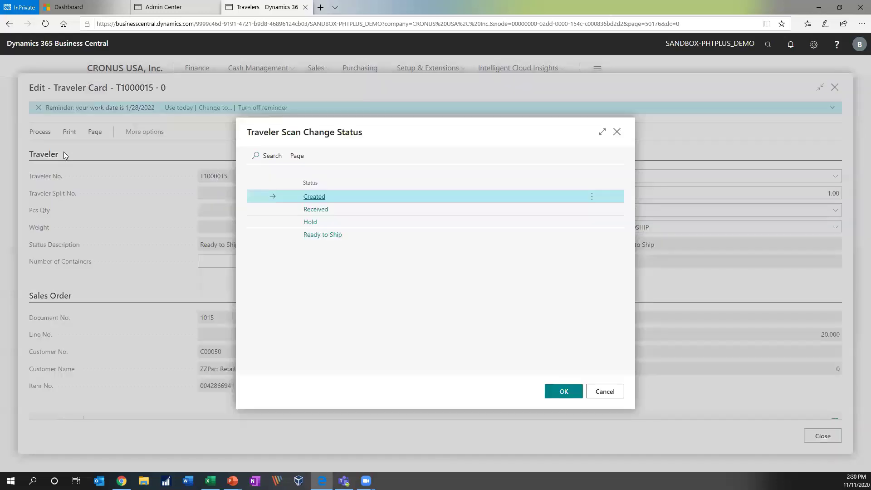
left_click(303, 233)
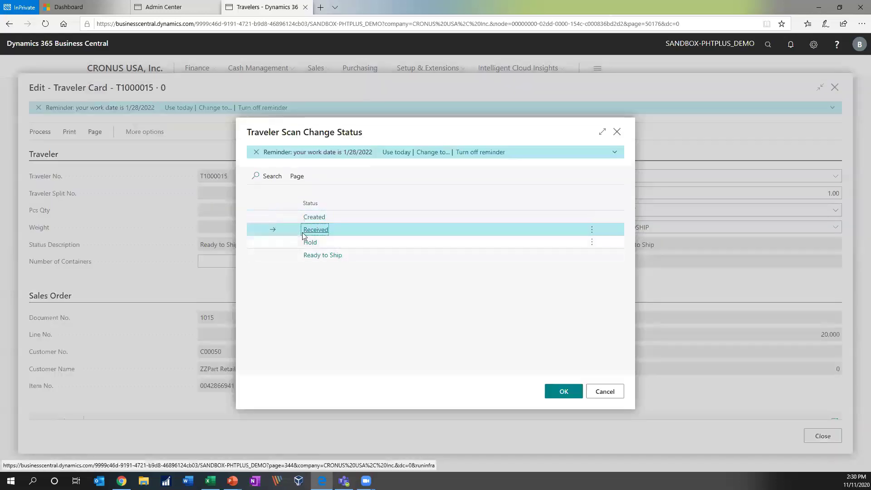
left_click(564, 392)
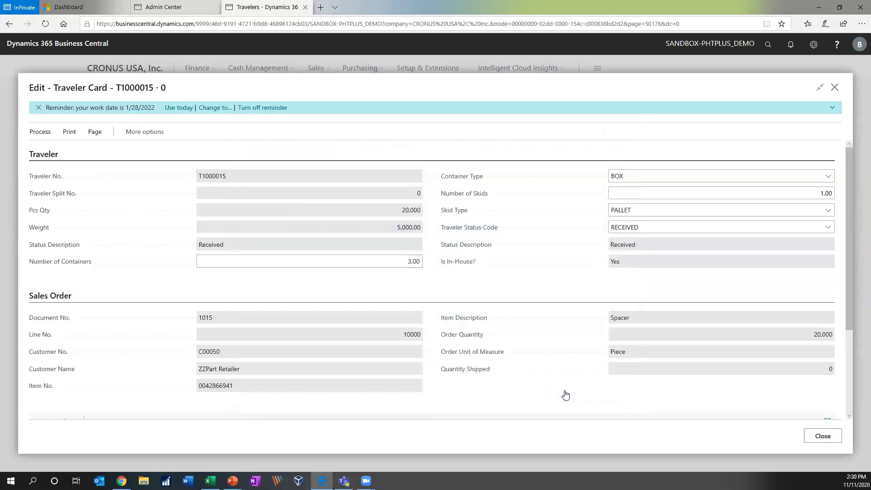
- Check the traveler's log, reopen the Traveler Actions task and enter traveler number T1000015
scroll(541, 357, "down", 3)
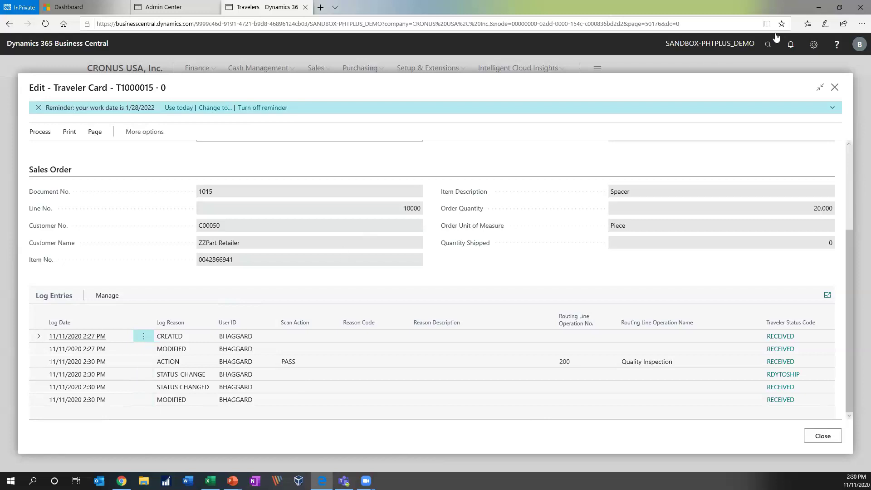
left_click(768, 46)
type("te")
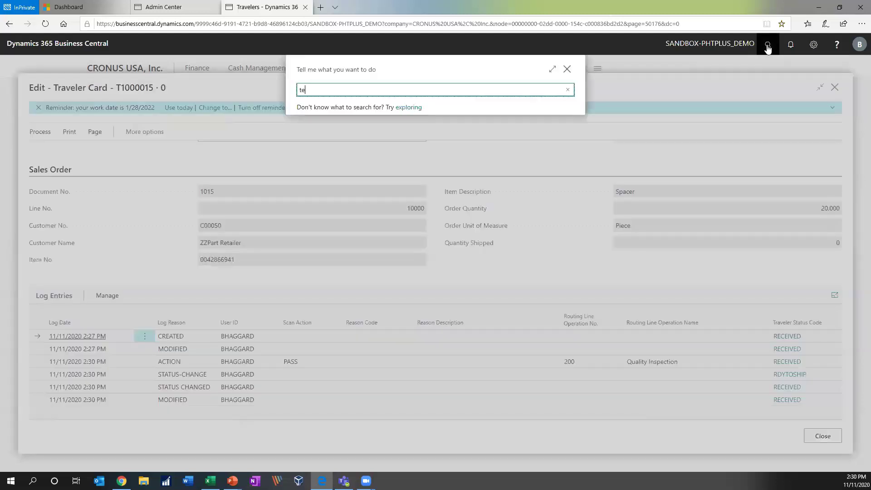
type("avel ac")
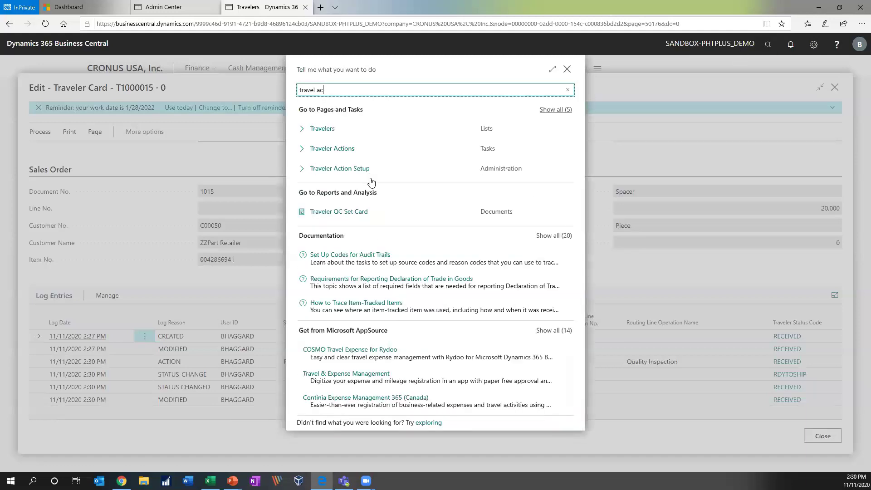
left_click(334, 131)
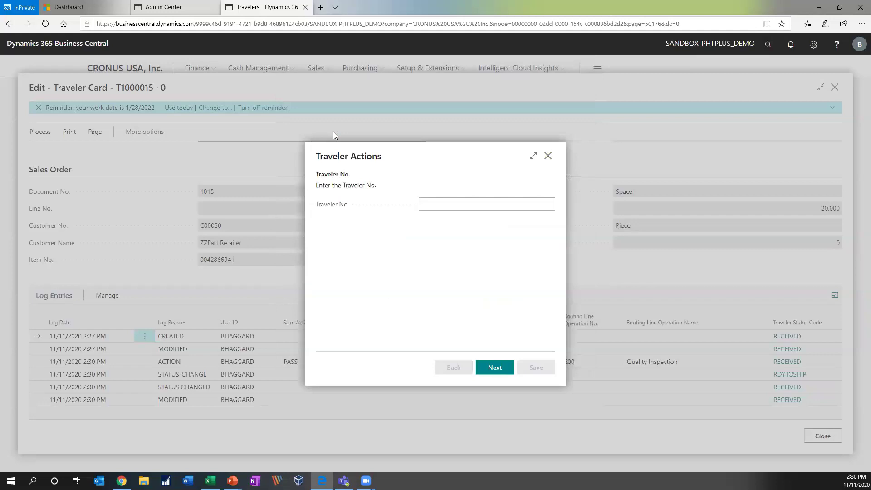
left_click(438, 211)
type("T1000015")
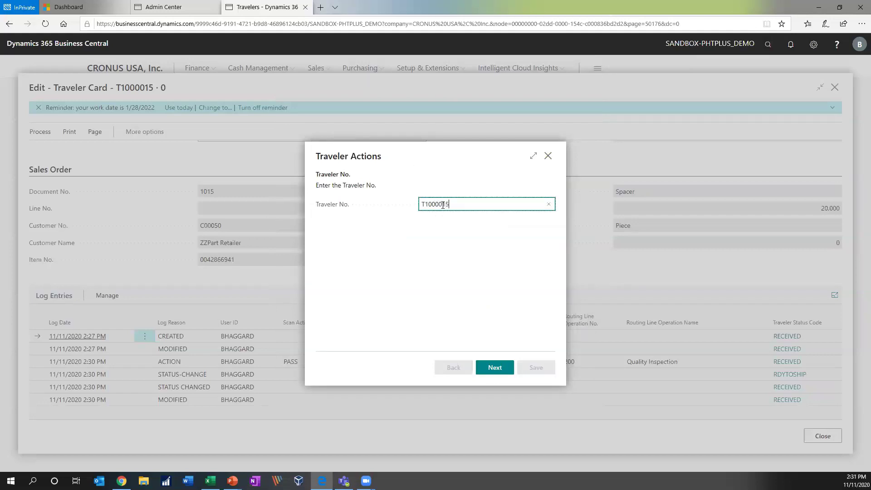
left_click(499, 367)
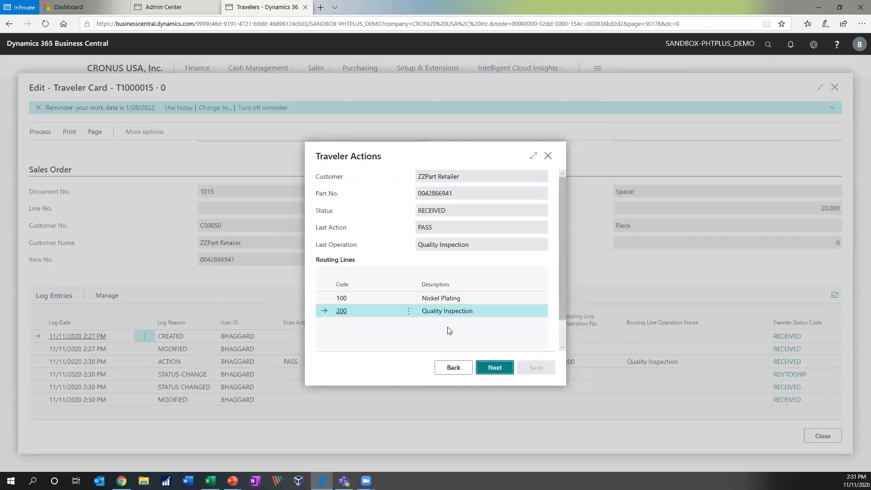
- Continue with operation 200 Quality Inspection and set the action to perform to FAIL
left_click(480, 373)
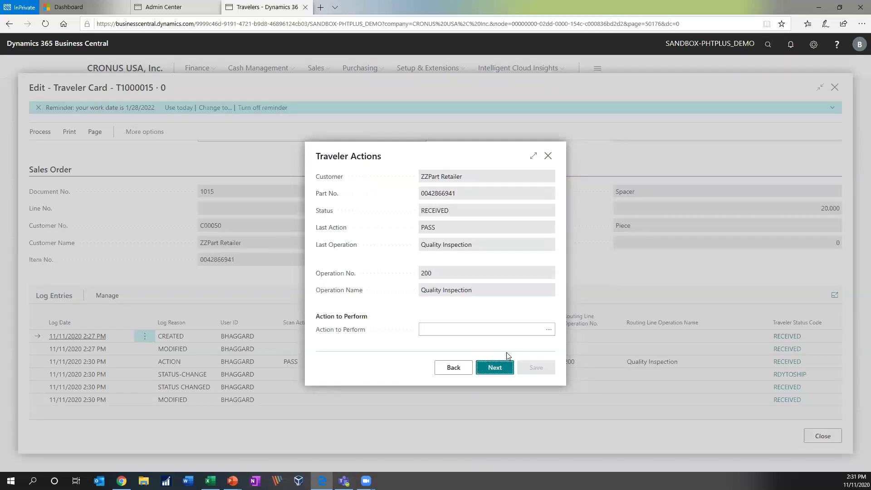
left_click(549, 330)
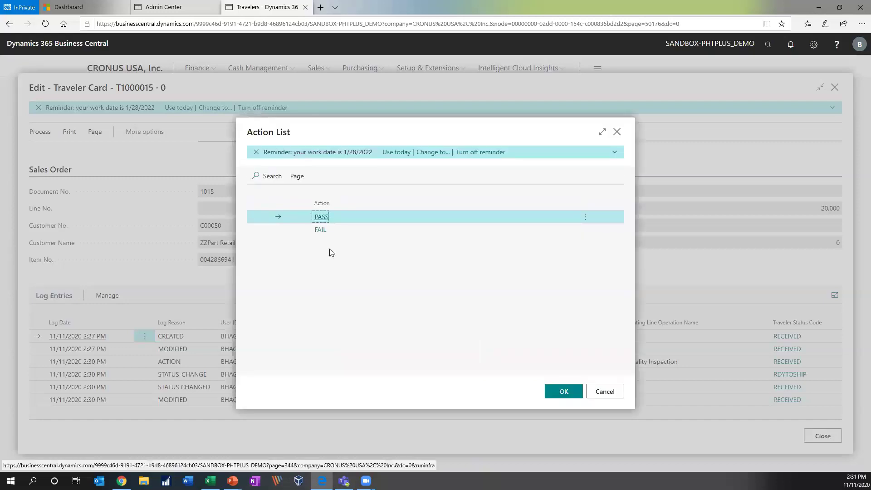
left_click(341, 232)
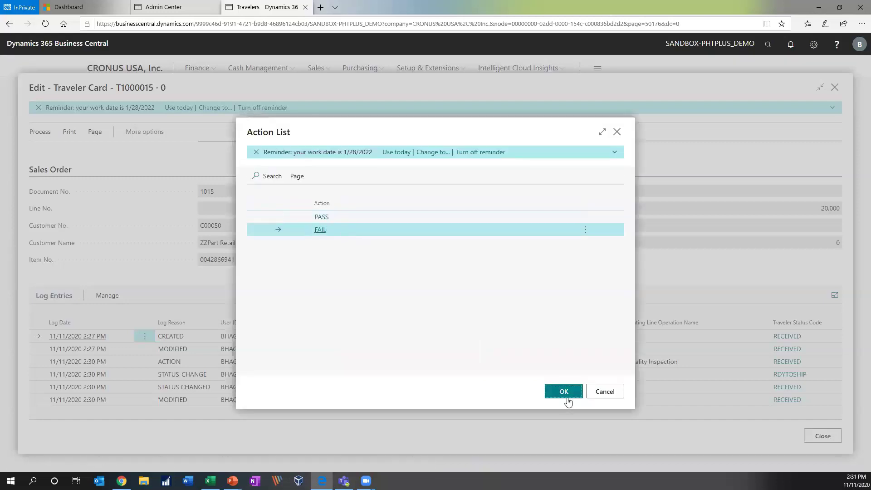
left_click(567, 400)
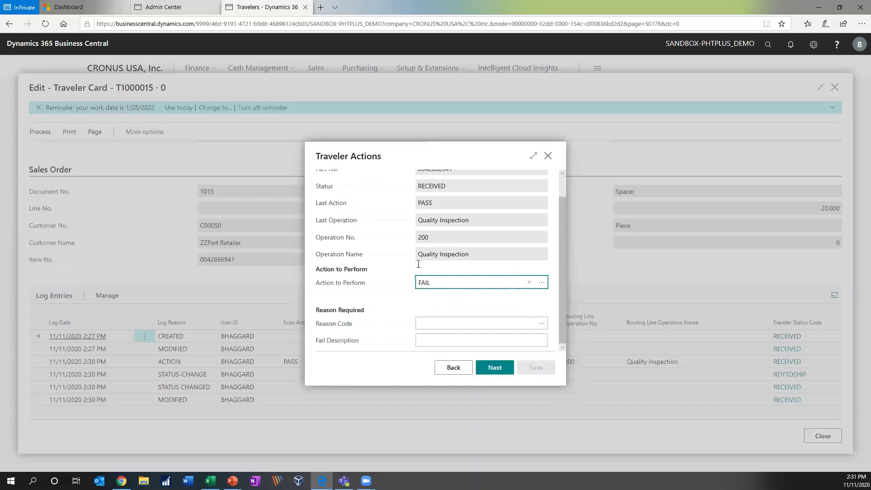
- Give the failure reason code WRONG COL and description "color should be blue", save the action and close Traveler Actions
left_click(495, 327)
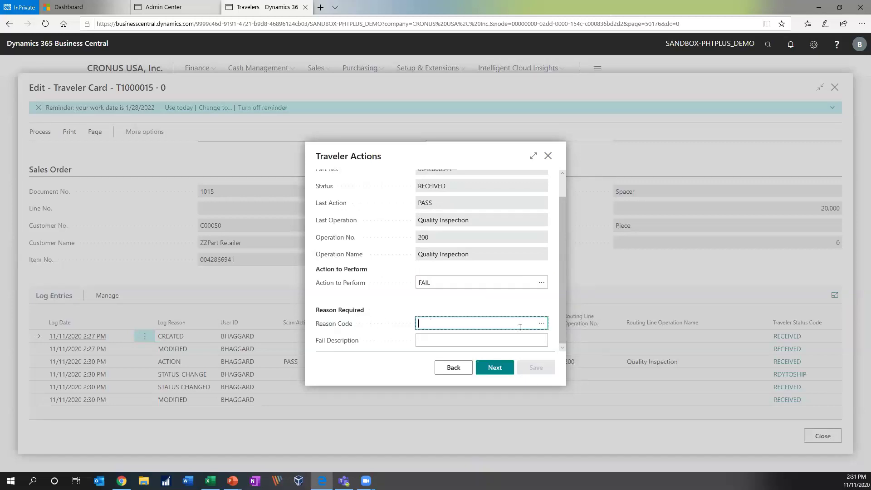
left_click(544, 324)
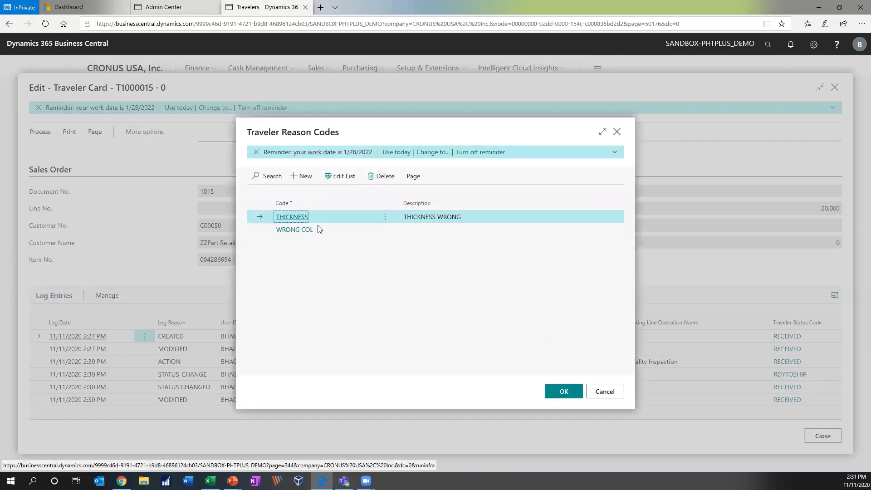
left_click(319, 230)
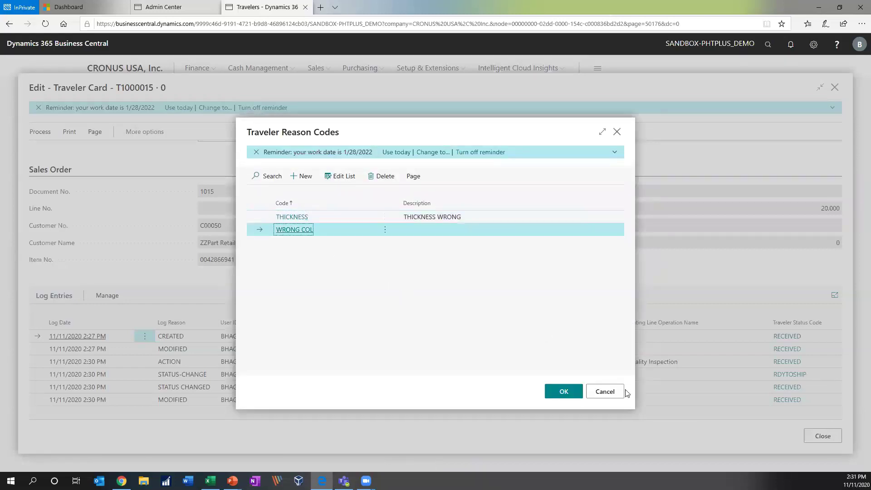
left_click(567, 391)
left_click(493, 343)
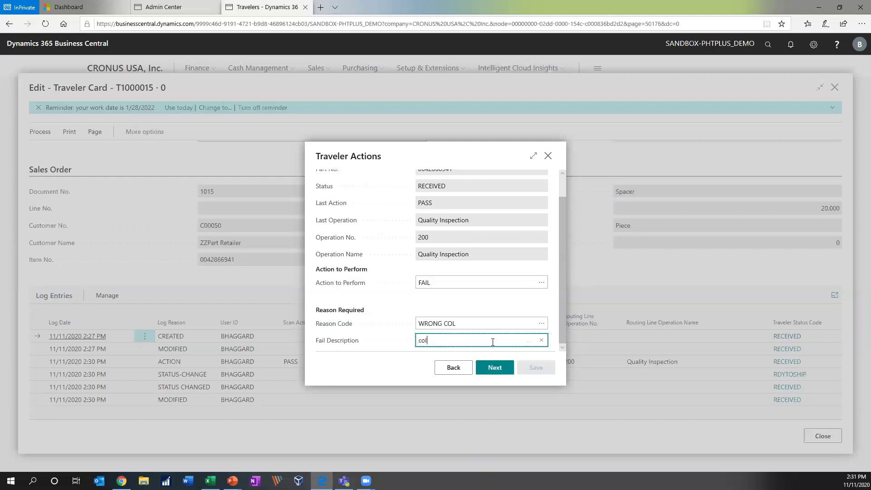
type("color should be blue")
left_click(495, 366)
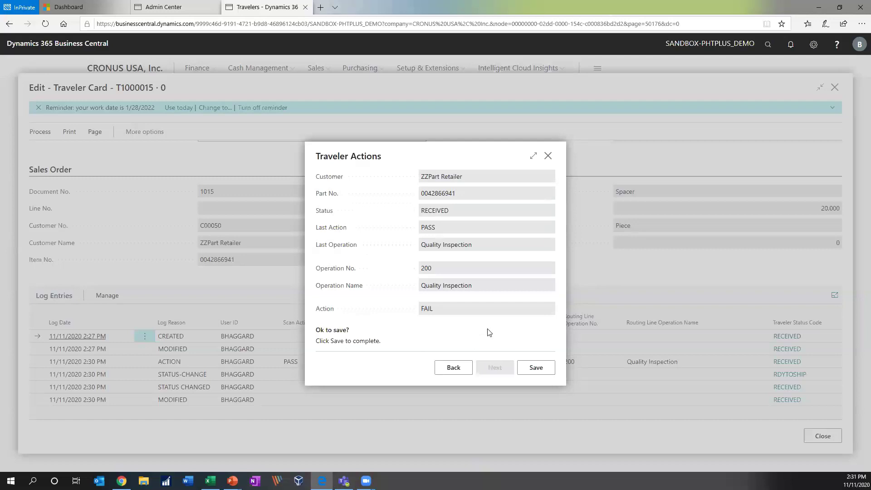
left_click(541, 368)
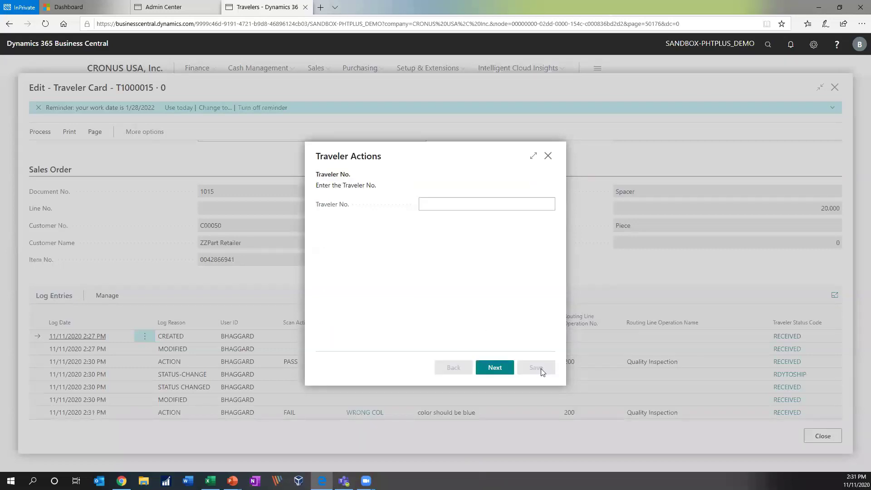
left_click(549, 156)
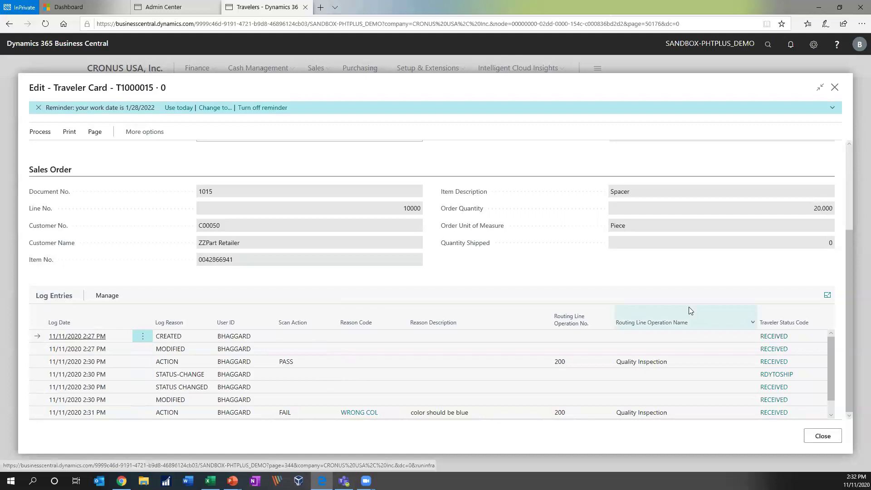
- Change the traveler's status to Ready to Ship and review the newest log entries on the card
scroll(689, 307, "up", 3)
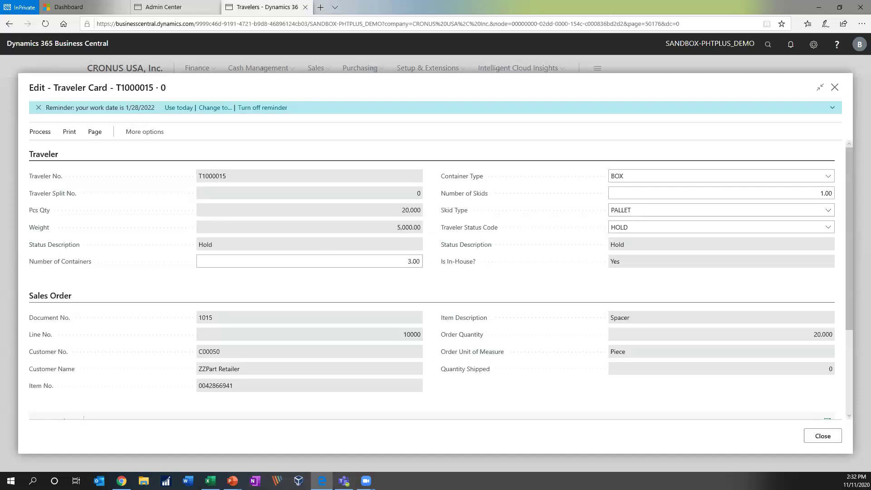
left_click(40, 132)
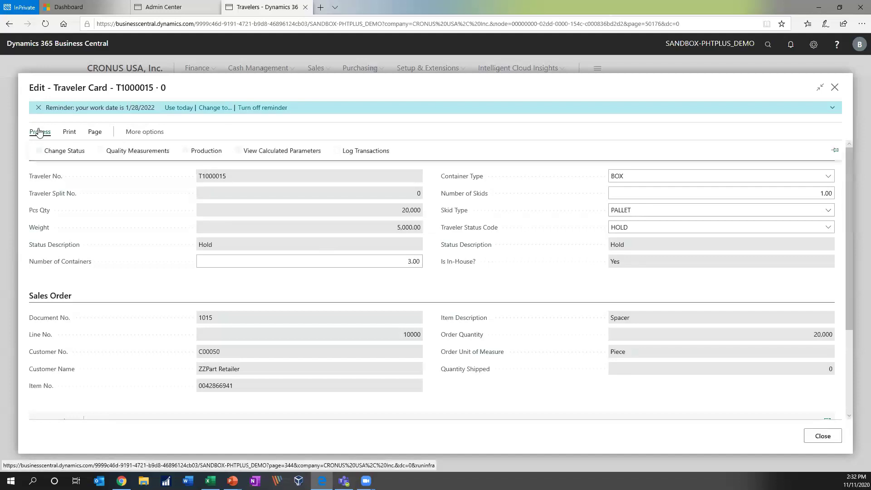
left_click(63, 154)
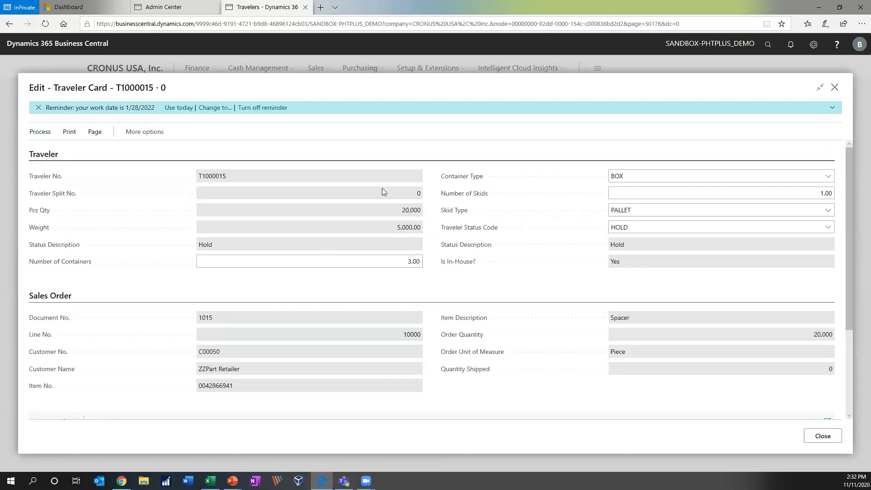
left_click(300, 256)
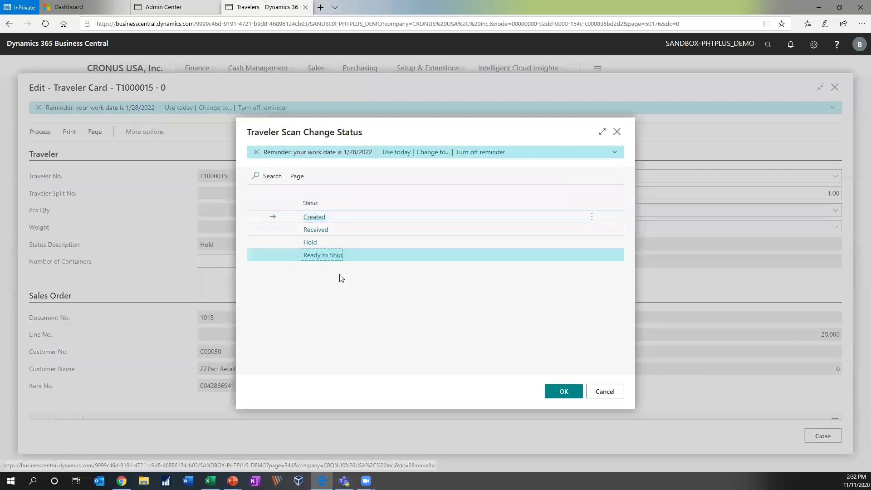
left_click(565, 393)
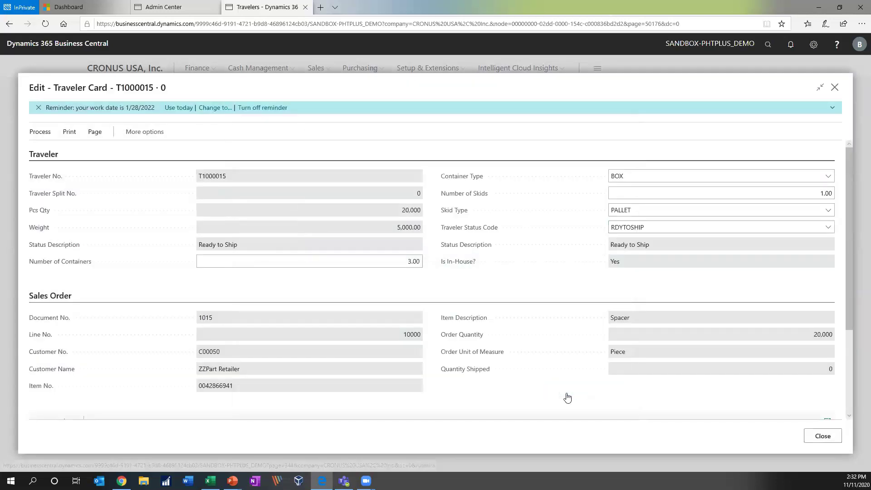
scroll(572, 387, "down", 3)
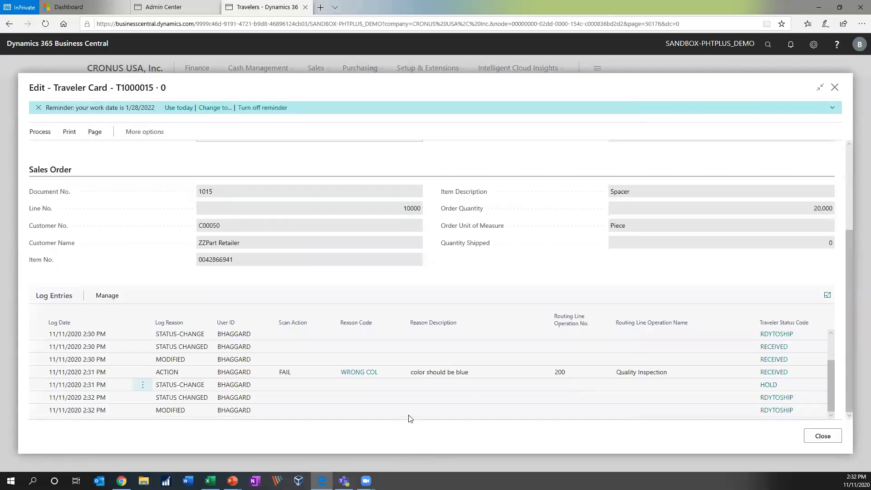
left_click(740, 413)
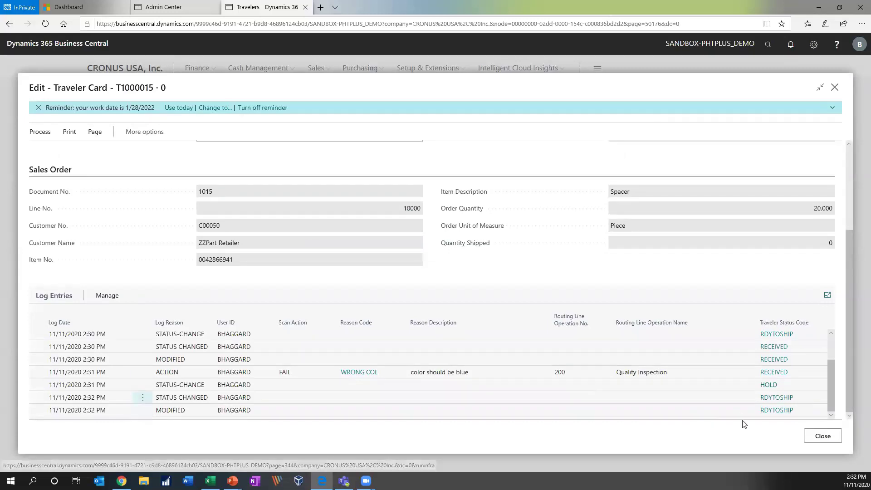
scroll(631, 287, "up", 3)
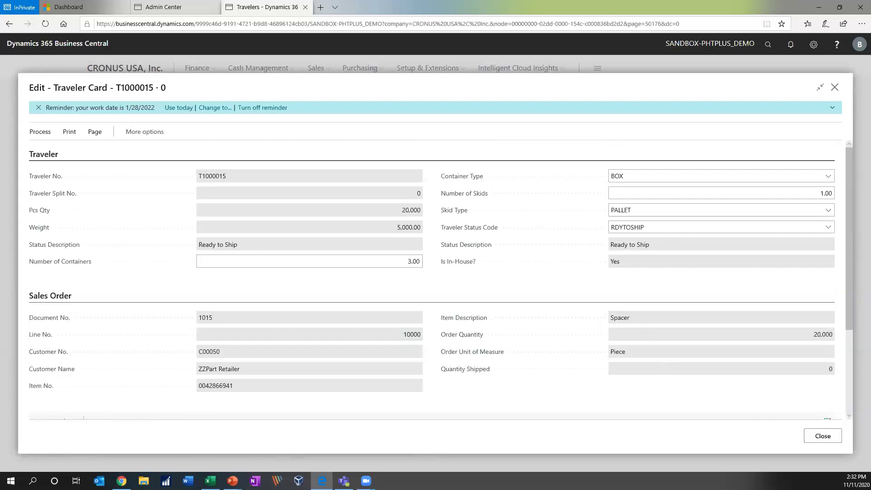
- Search for "ware ship" and open the Warehouse Shipments list
key("alt+Tab")
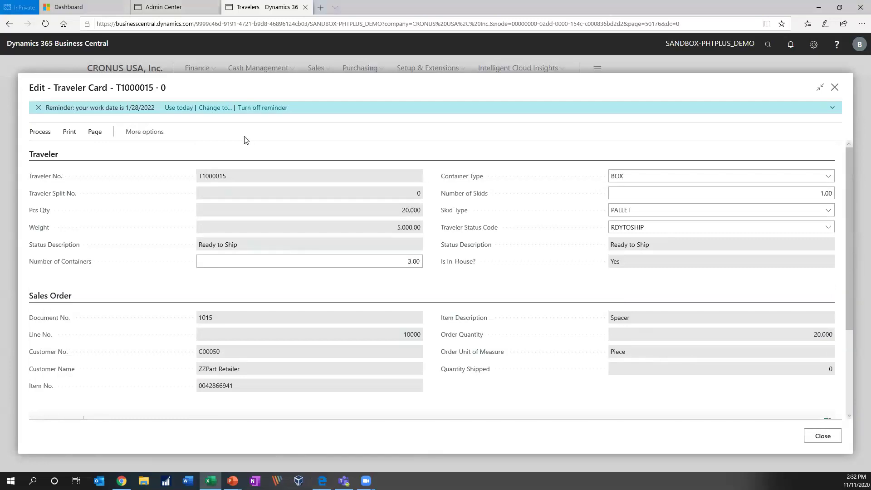
left_click(769, 48)
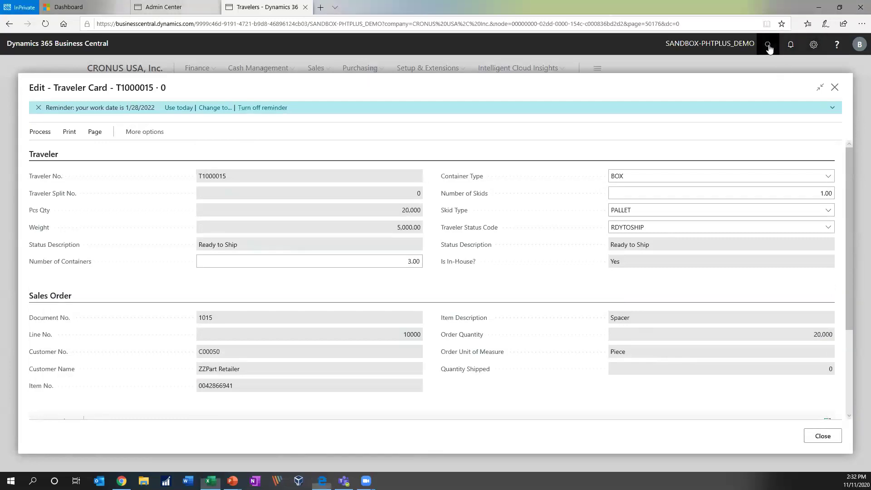
left_click(768, 47)
type("ware ship")
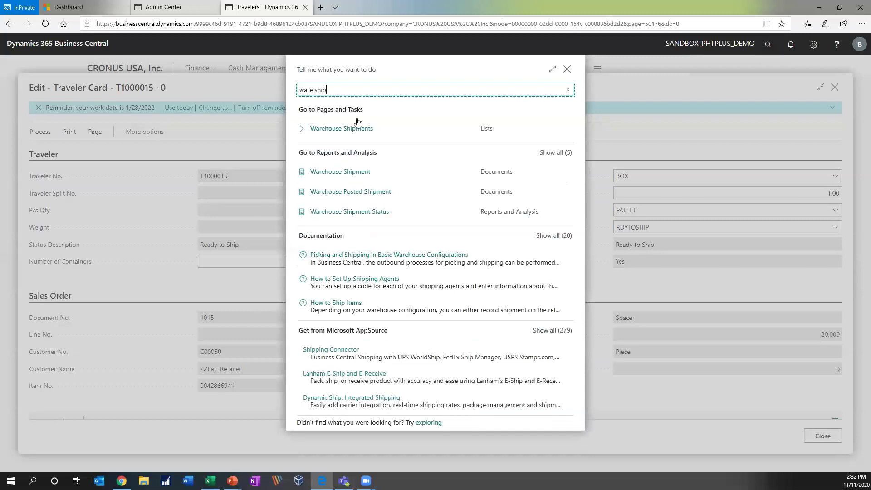
left_click(346, 131)
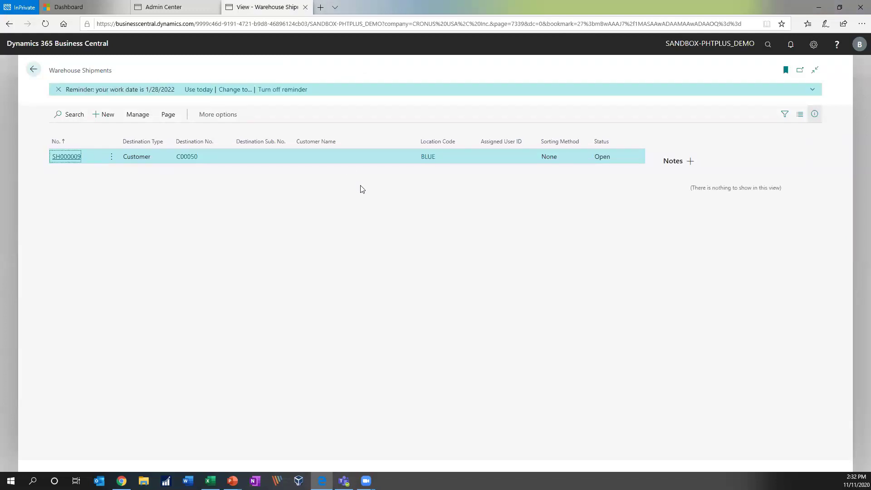
- Create a new warehouse shipment and set its location code to BLUE
left_click(108, 118)
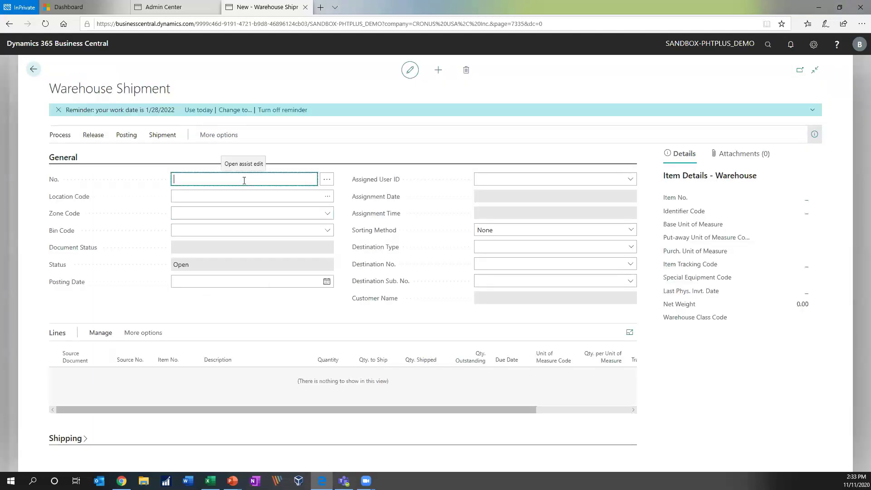
left_click(243, 200)
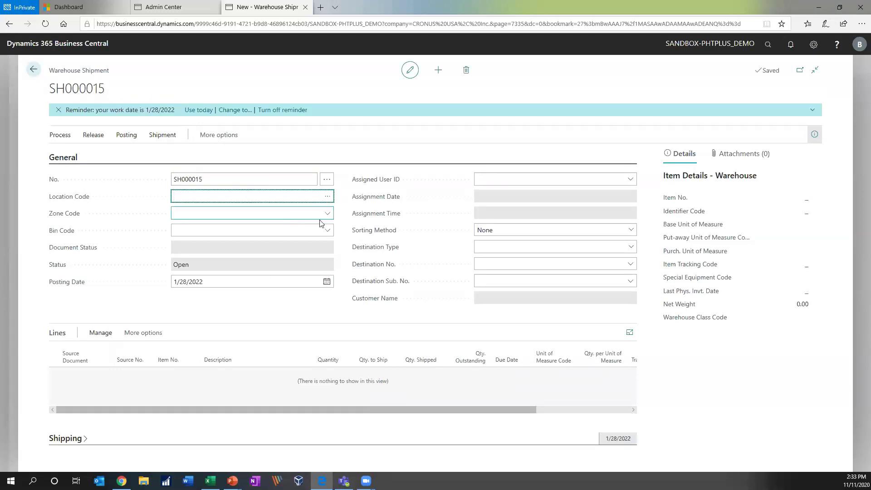
left_click(328, 196)
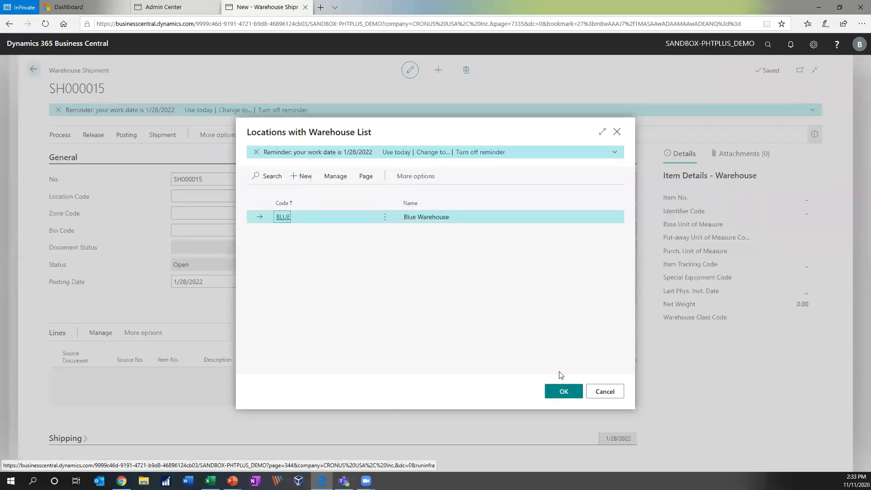
left_click(564, 391)
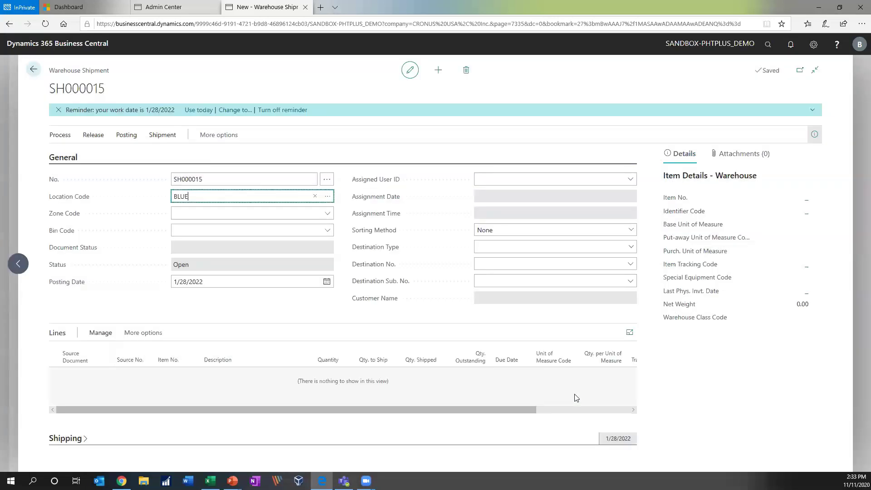
key("Tab")
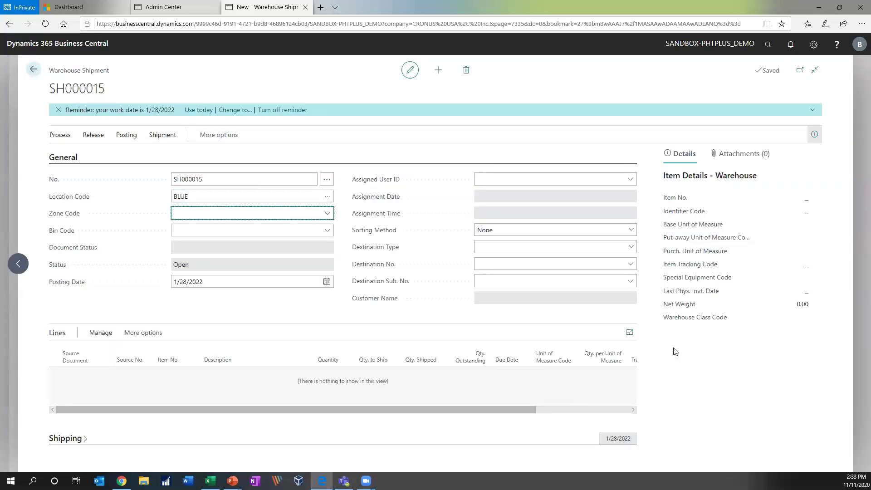
- Set the shipment's destination type to Customer and choose ZZPart Retailer as the destination
left_click(551, 251)
key("Return")
left_click(630, 265)
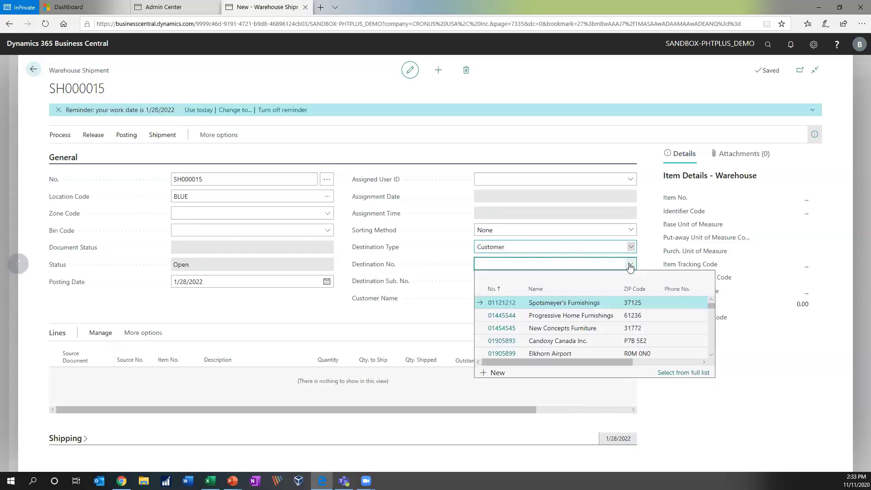
type("c00")
left_click(548, 316)
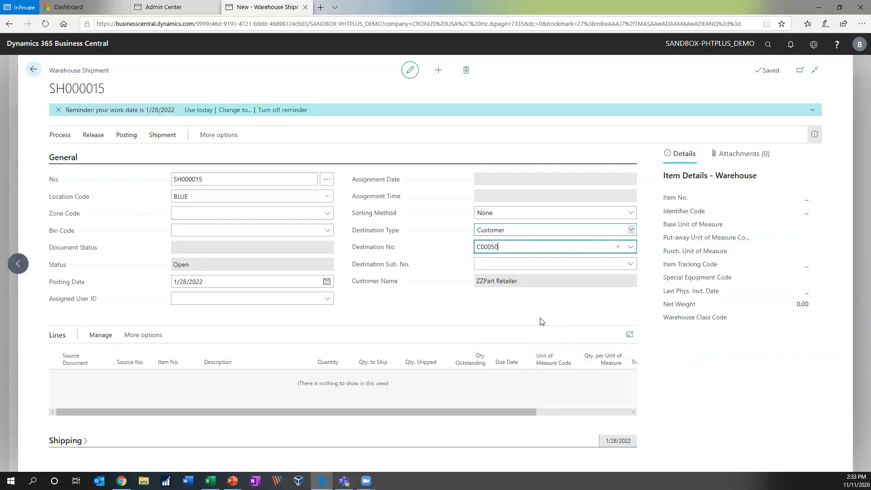
key("Tab")
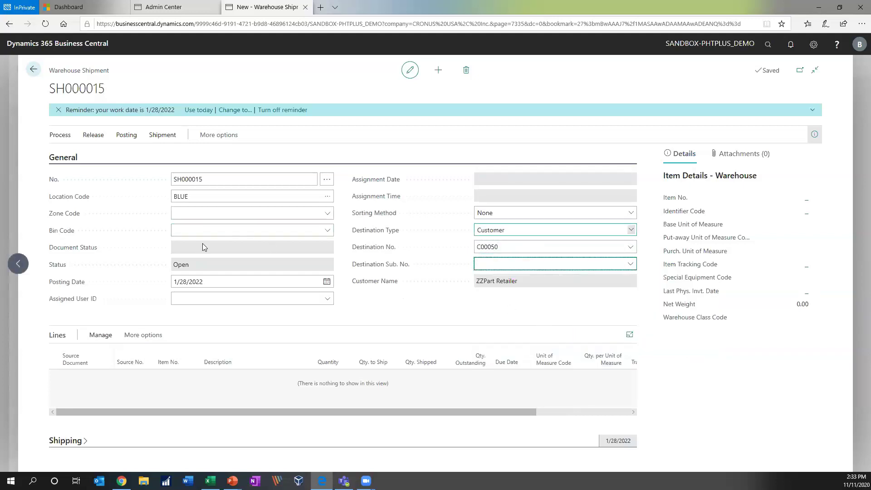
- Add finished traveler T1000015 to the shipment lines and hide the item details pane to show the full lines
left_click(63, 136)
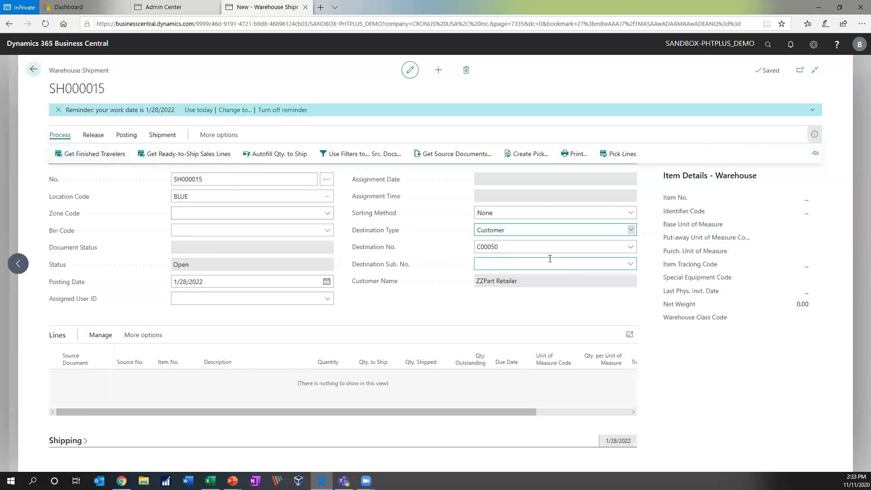
left_click(510, 251)
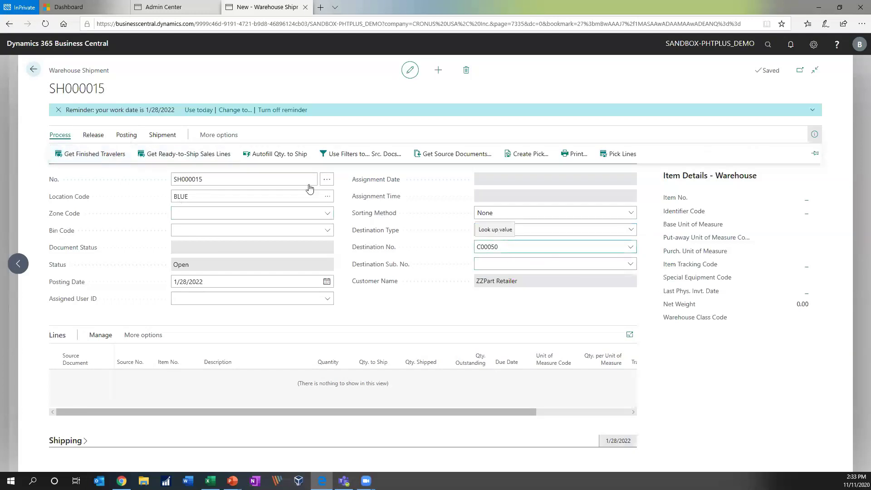
left_click(89, 156)
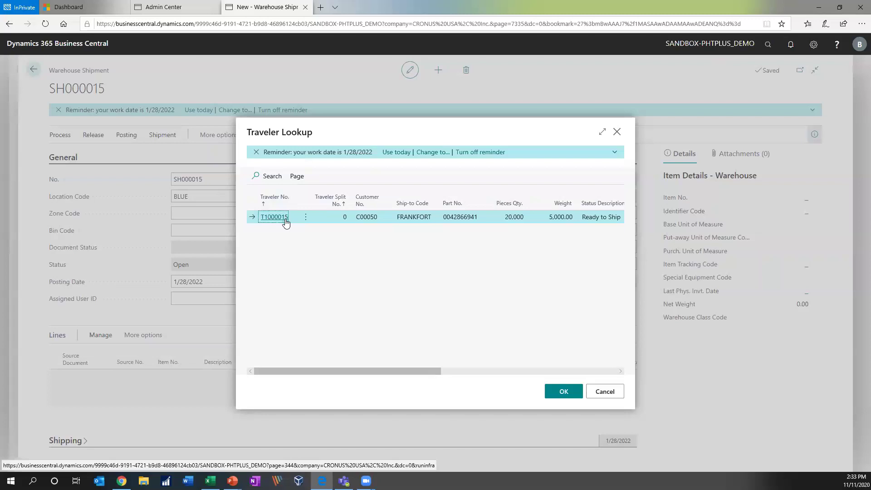
left_click(562, 392)
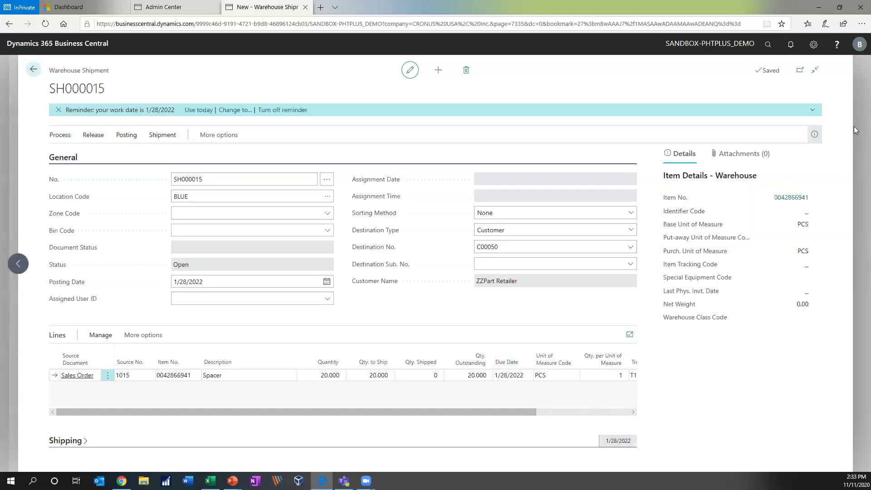
left_click(815, 134)
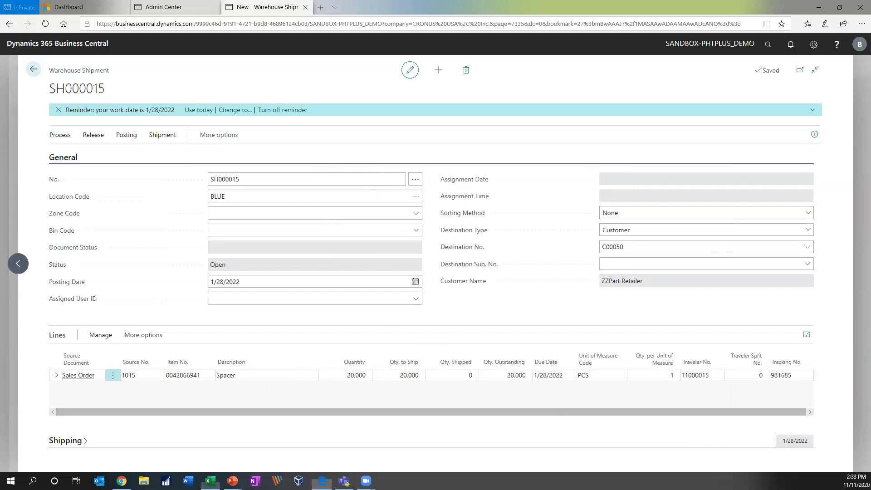
- Release the warehouse shipment for the Spacer traveler
key("alt+Tab")
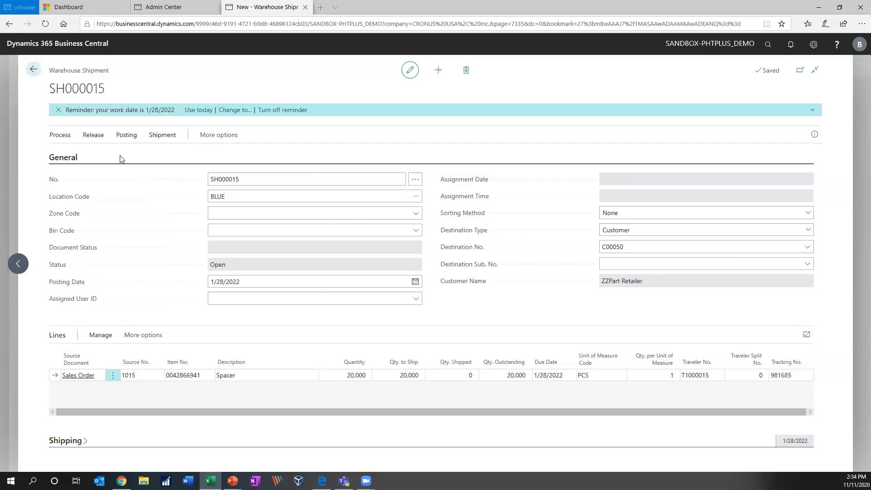
left_click(126, 135)
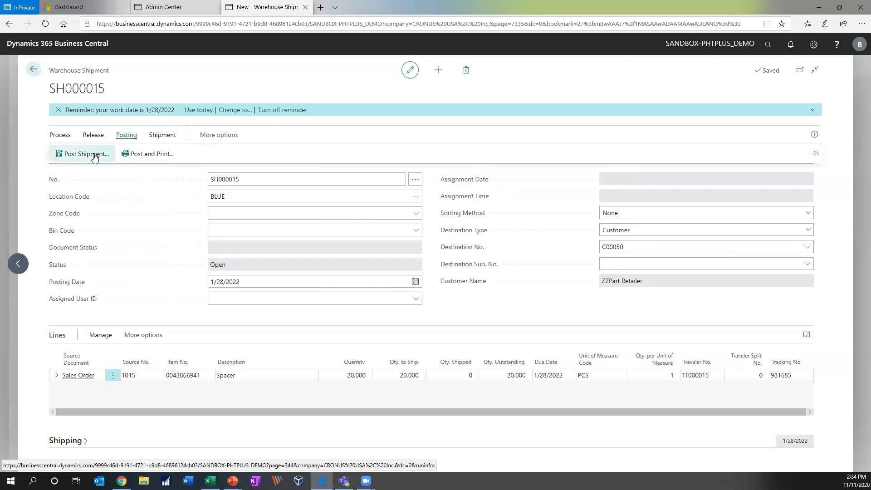
left_click(95, 136)
left_click(73, 154)
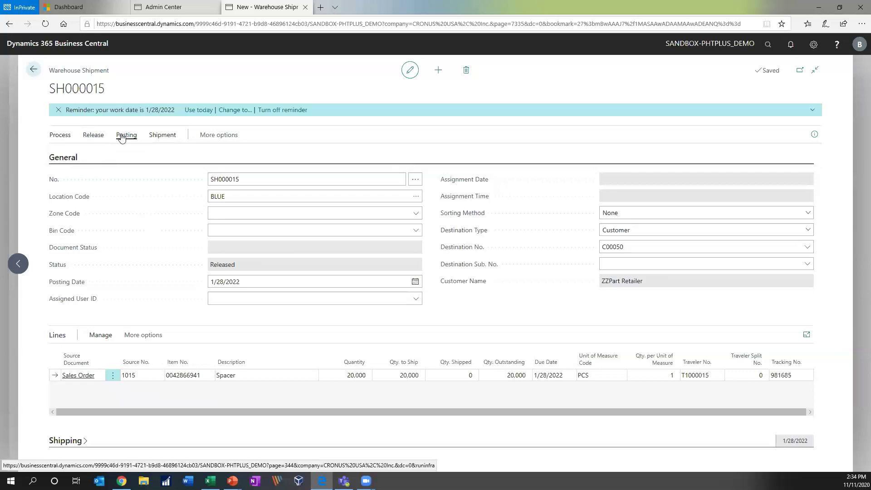
- Post the released shipment with the Ship option and dismiss the posting message
left_click(126, 135)
left_click(83, 155)
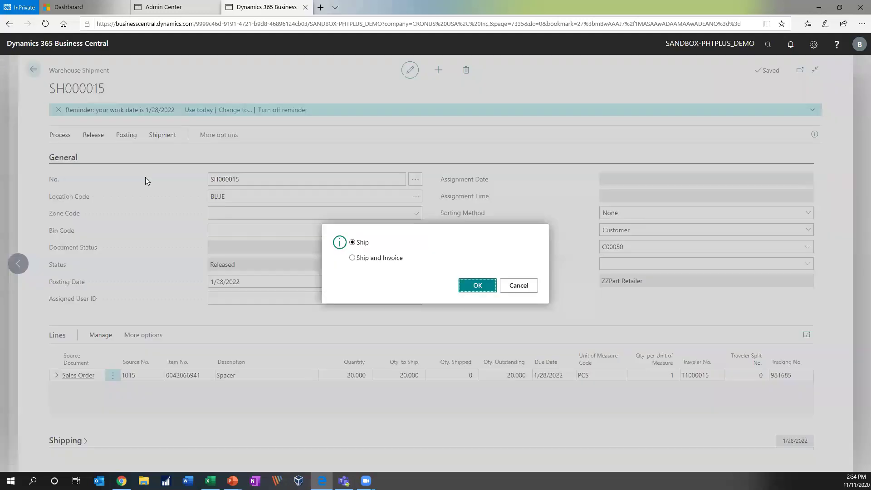
left_click(482, 289)
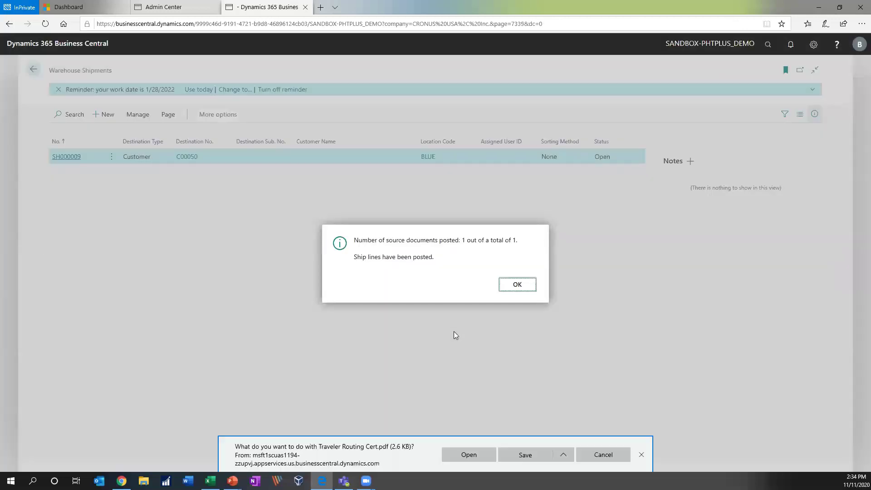
left_click(517, 284)
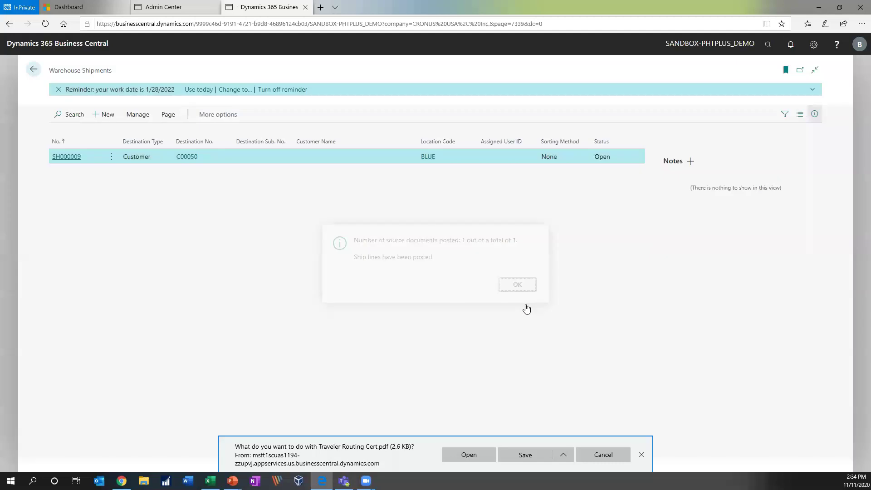
- Open Traveler Routing Cert.pdf, review the Certification of Conformance from start to end and close the PDF reader
left_click(471, 456)
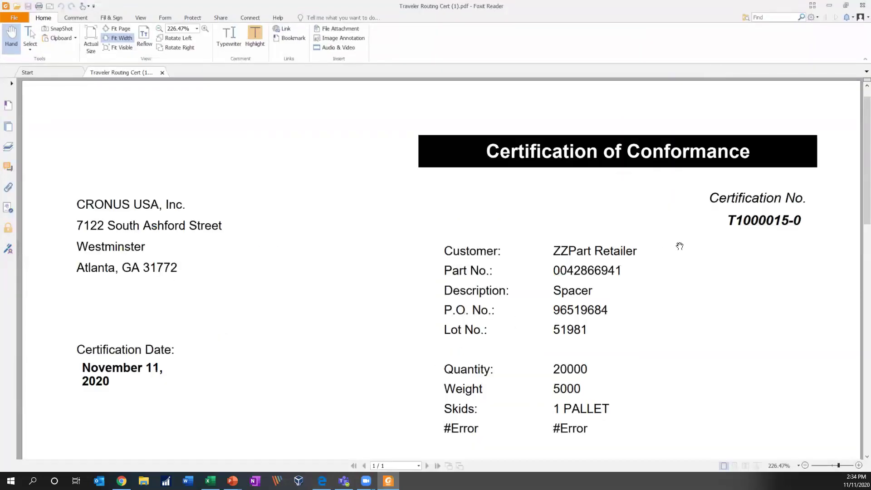
scroll(679, 245, "down", 3)
scroll(695, 236, "down", 8)
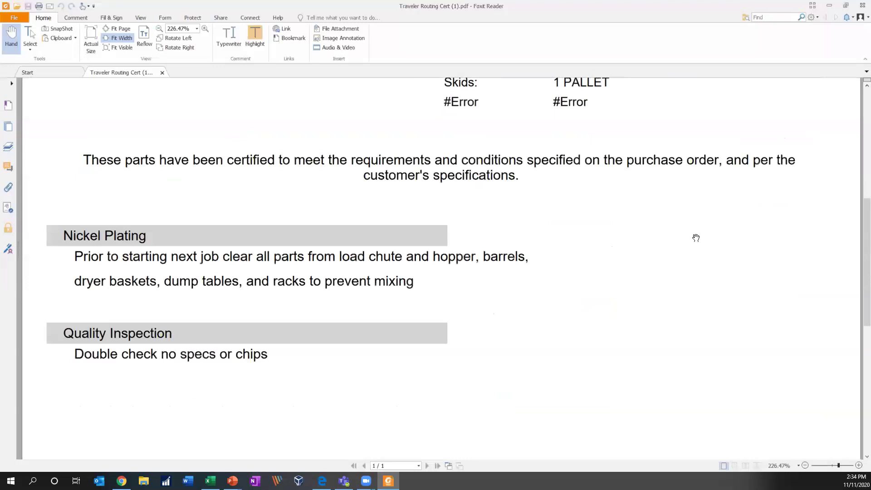
scroll(700, 255, "up", 5)
scroll(700, 256, "up", 7)
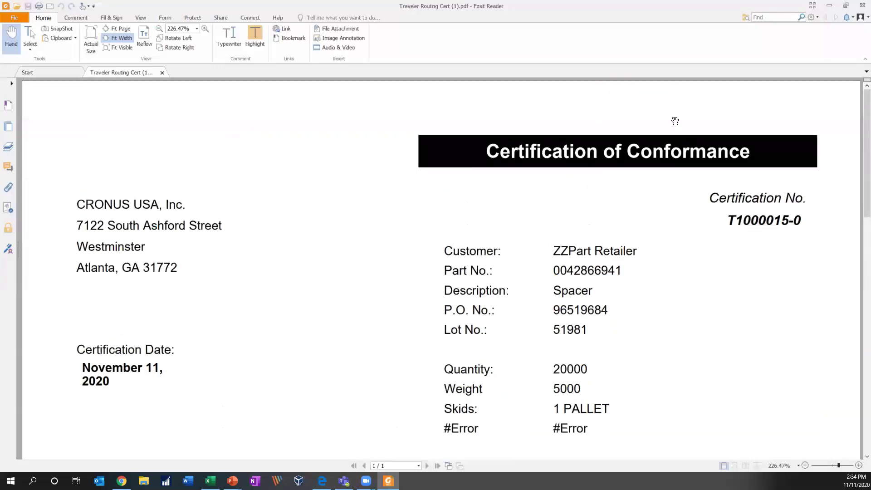
left_click(862, 5)
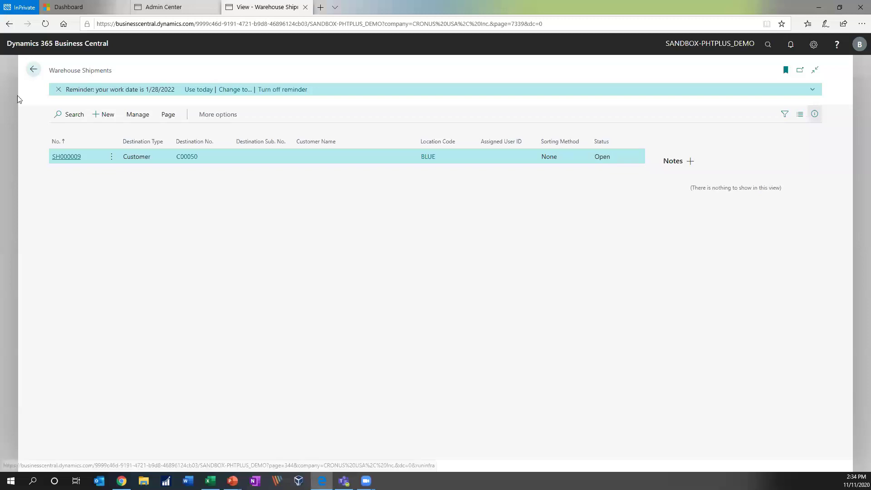
- Leave the warehouse shipments list, review the log entries on the card of traveler T1000015 and close the card
left_click(34, 70)
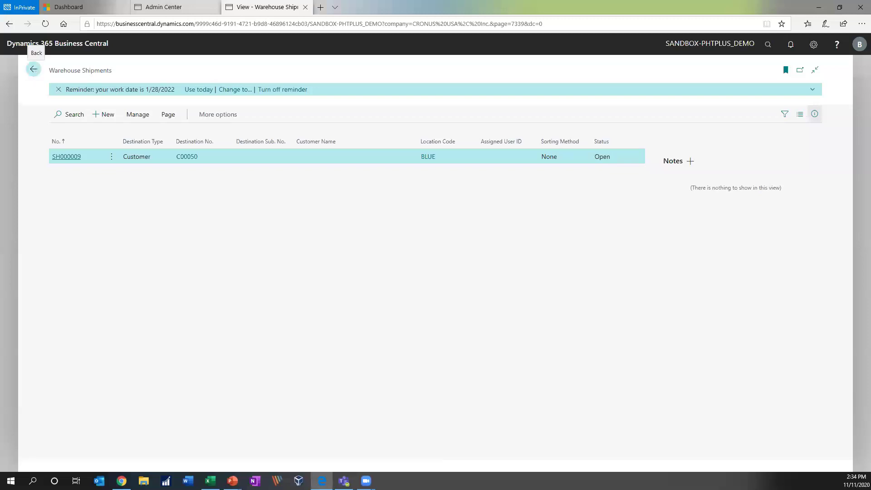
scroll(468, 361, "down", 3)
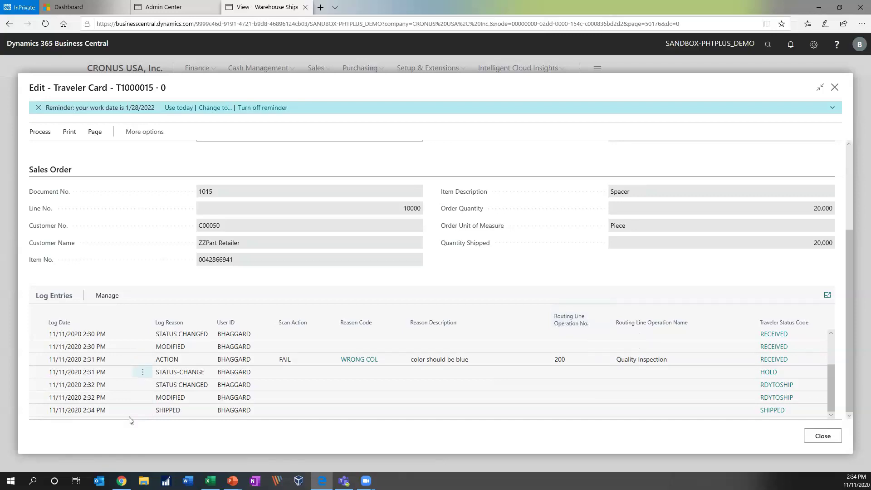
key("alt+Tab")
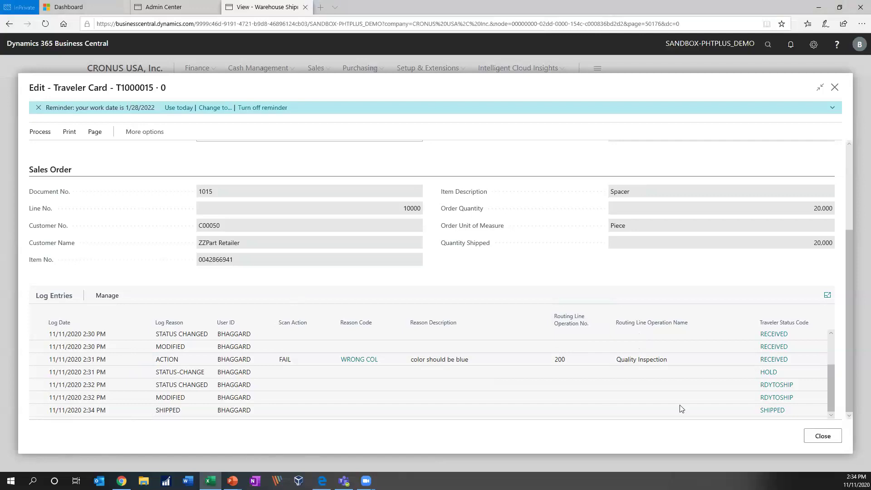
left_click(812, 435)
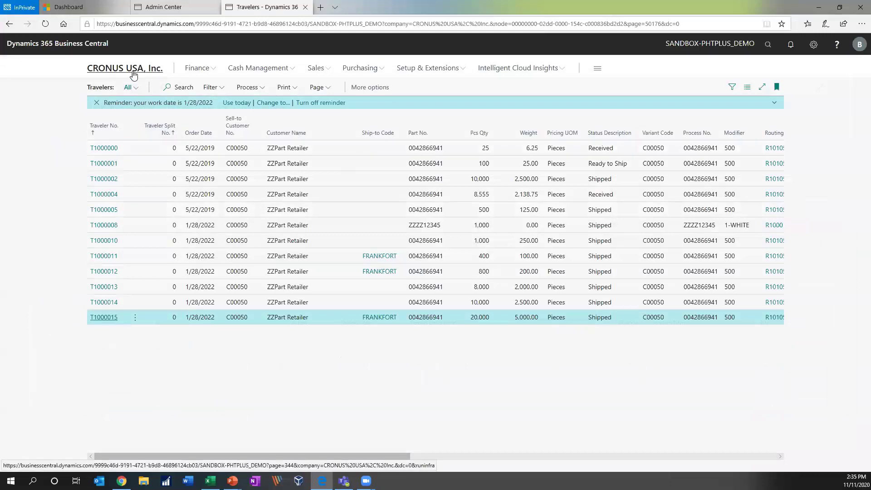
- Open ZZPart Retailer's sales invoice 1012 and show the Routing Pricing of its Spacer line in the expanded view
left_click(133, 69)
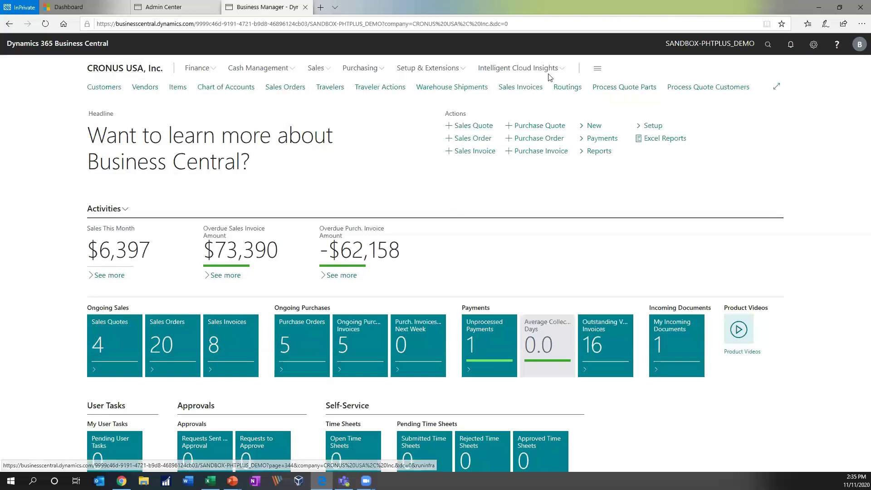
left_click(521, 90)
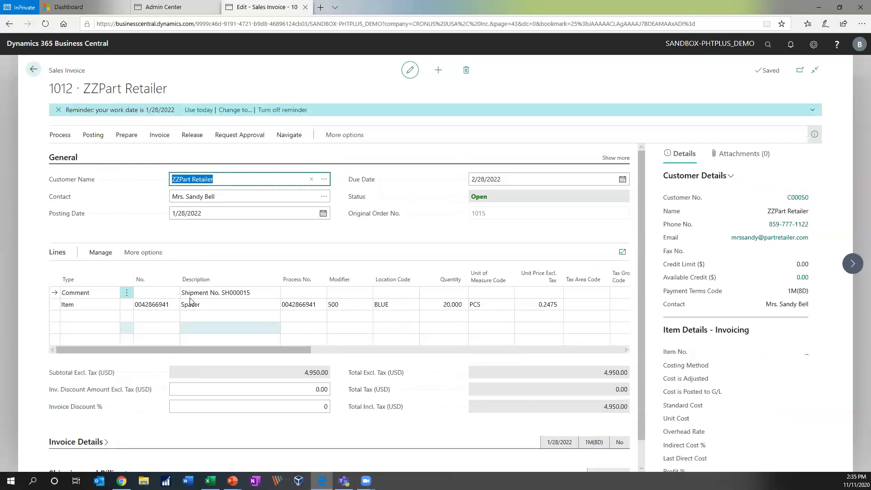
left_click(110, 308)
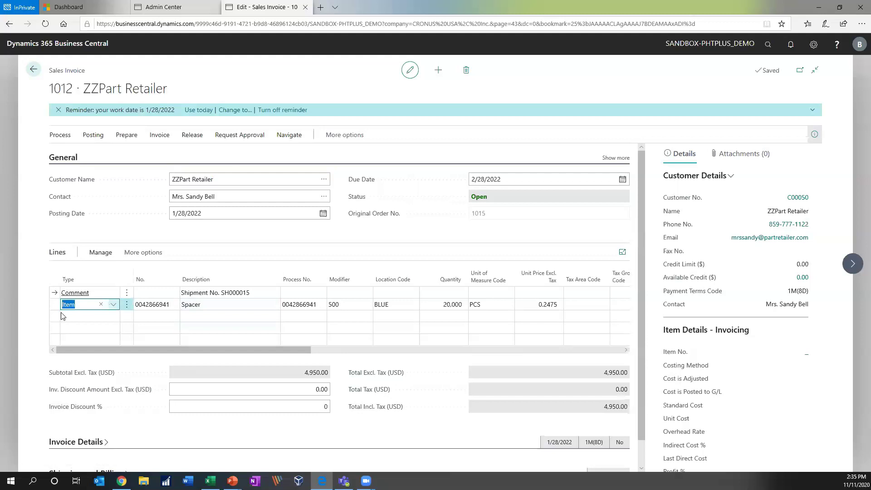
left_click(112, 306)
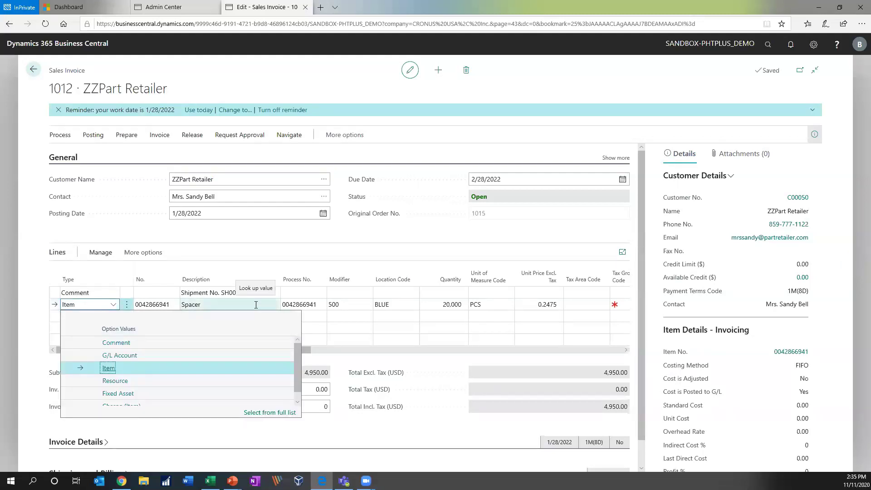
left_click(64, 138)
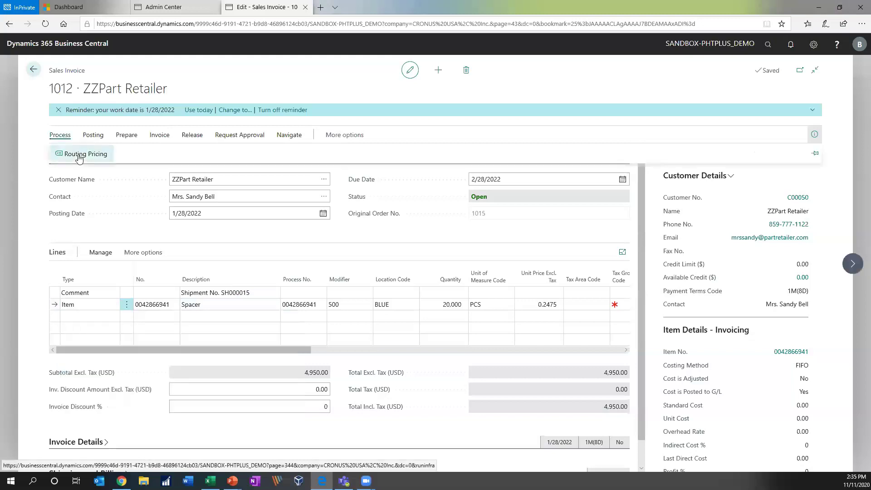
left_click(70, 154)
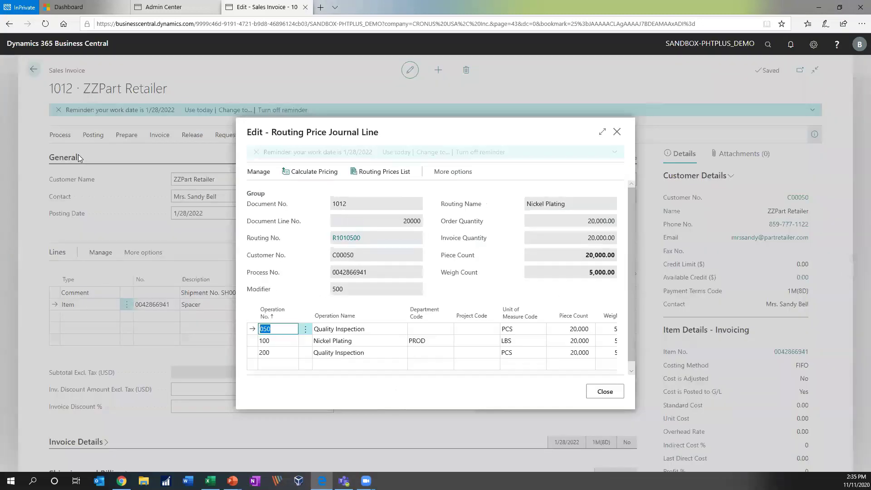
left_click(602, 133)
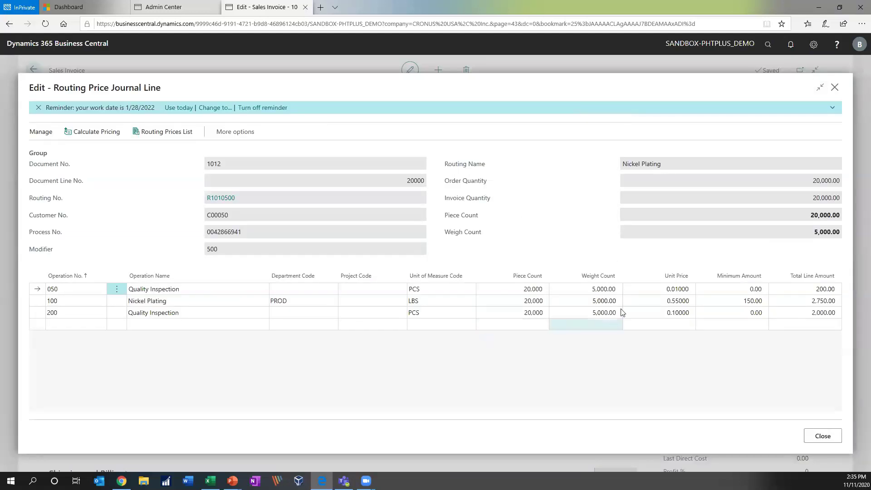
- Set the unit price of the 050 Quality Inspection operation to 0.03 and close the routing price journal
left_click(676, 289)
left_click(674, 289)
key("BackSpace")
type("3")
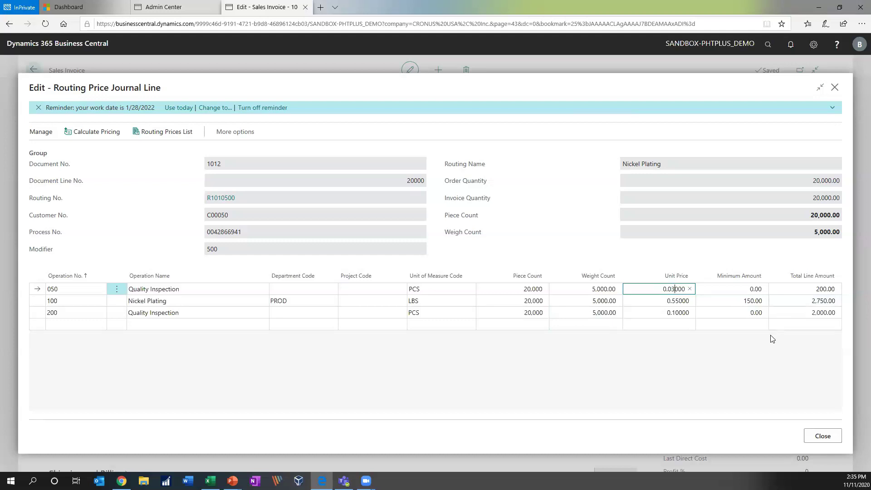
key("Tab")
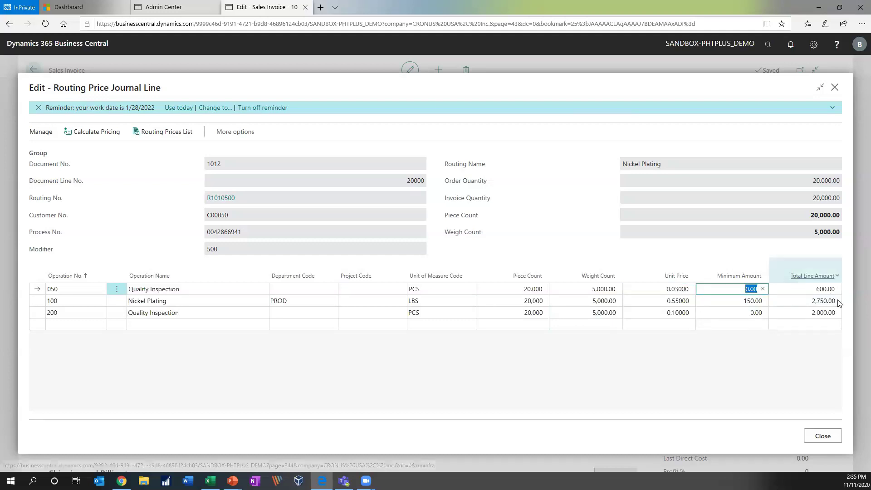
left_click(824, 437)
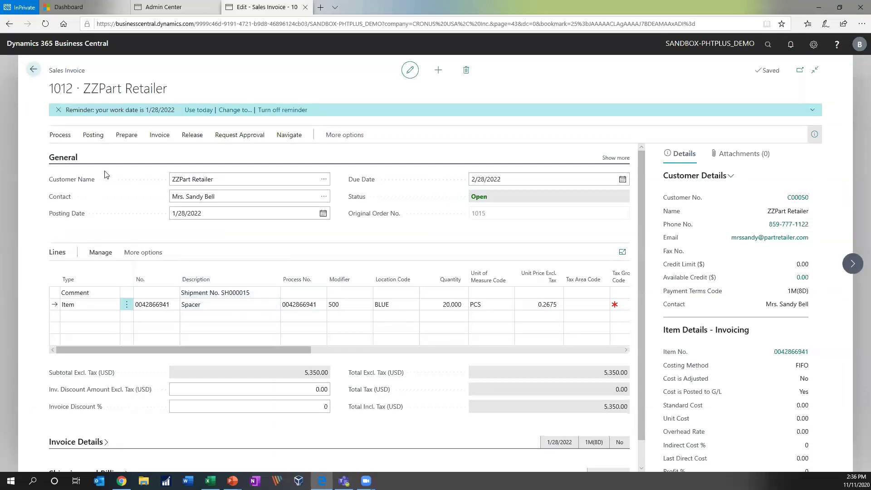
- Post the ZZPart Retailer sales invoice and open the posted invoice
left_click(98, 138)
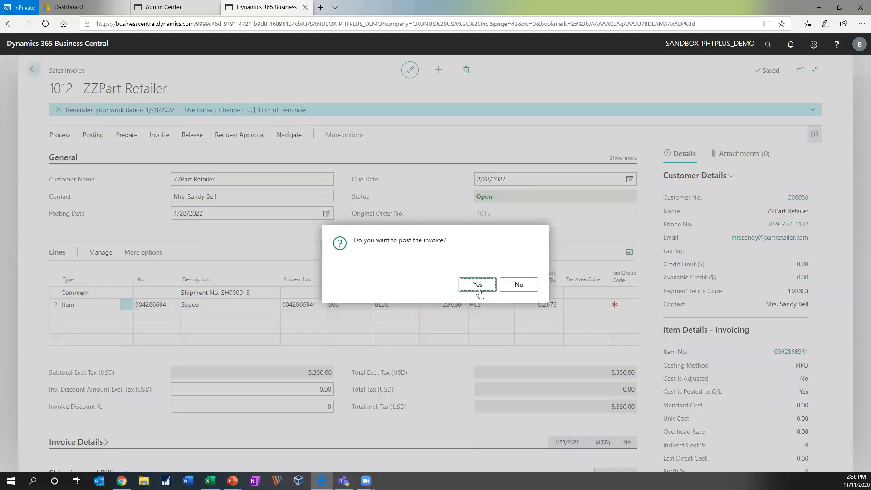
left_click(479, 289)
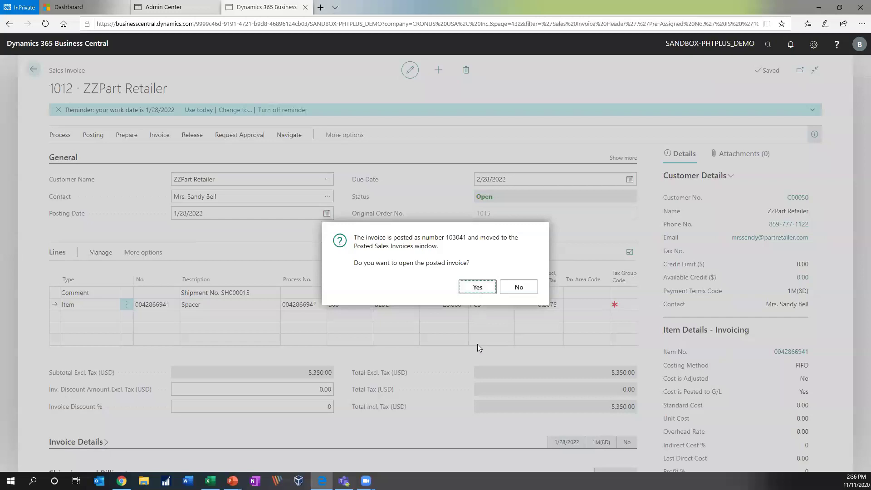
left_click(477, 287)
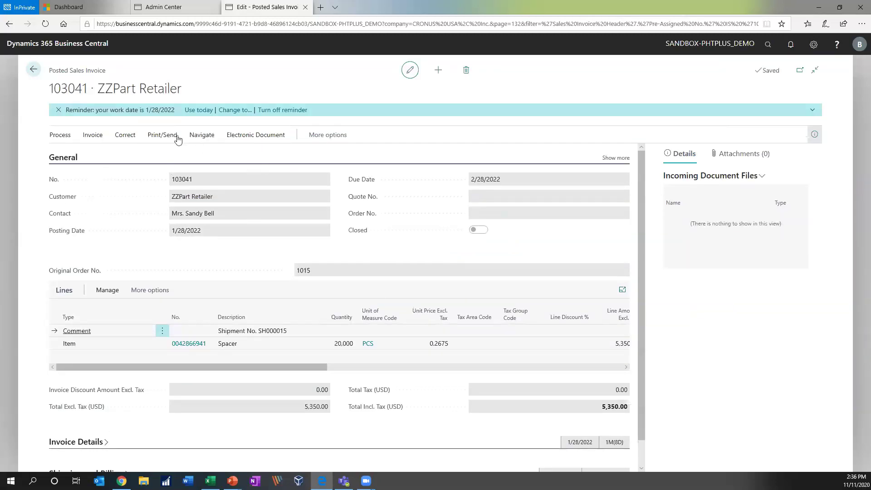
- Preview the posted invoice with the Sales - Invoice w/ Rtng Prices report and close the report request without printing
left_click(163, 136)
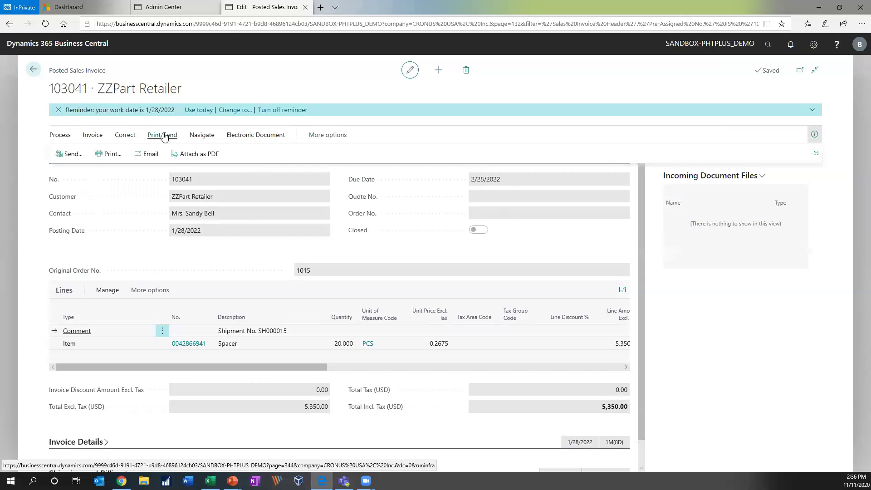
left_click(113, 155)
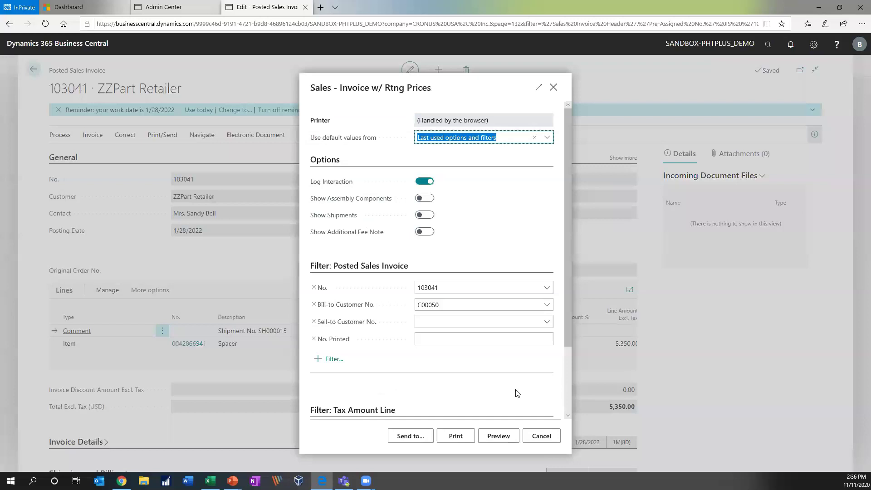
left_click(500, 438)
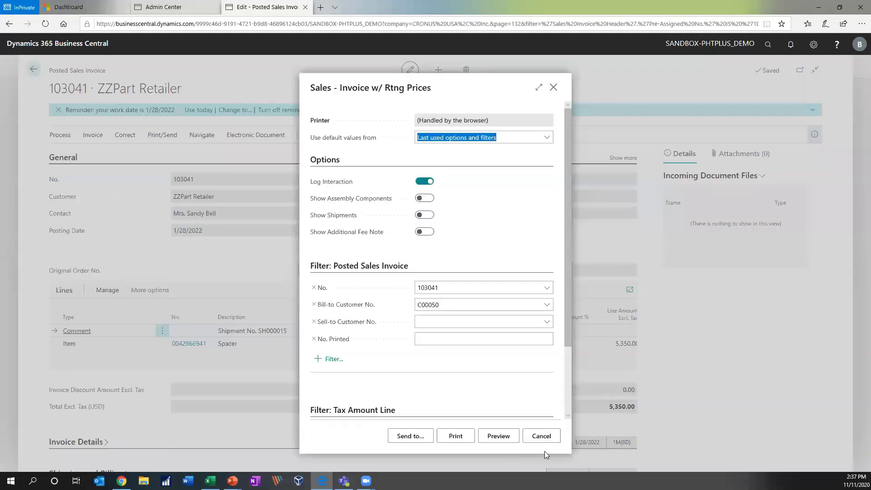
left_click(540, 435)
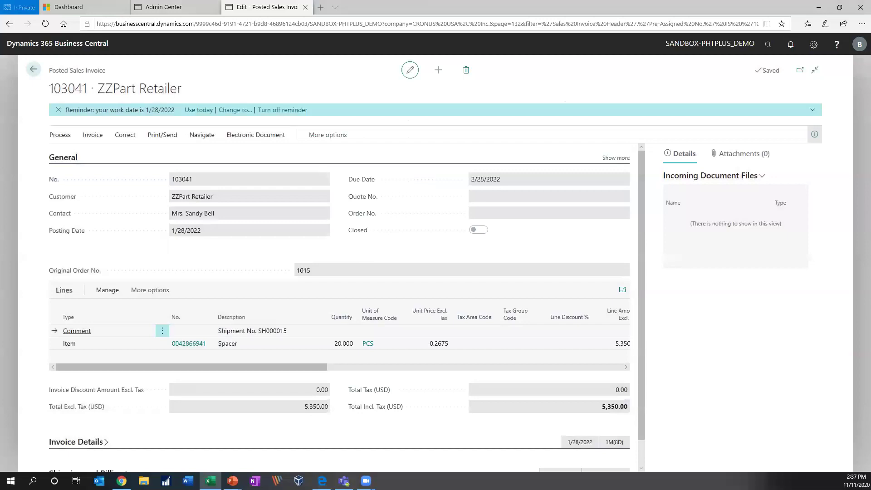
- Leave the posted invoice and find ZZPart Retailer in the customer list by searching for "zzpart"
left_click(33, 70)
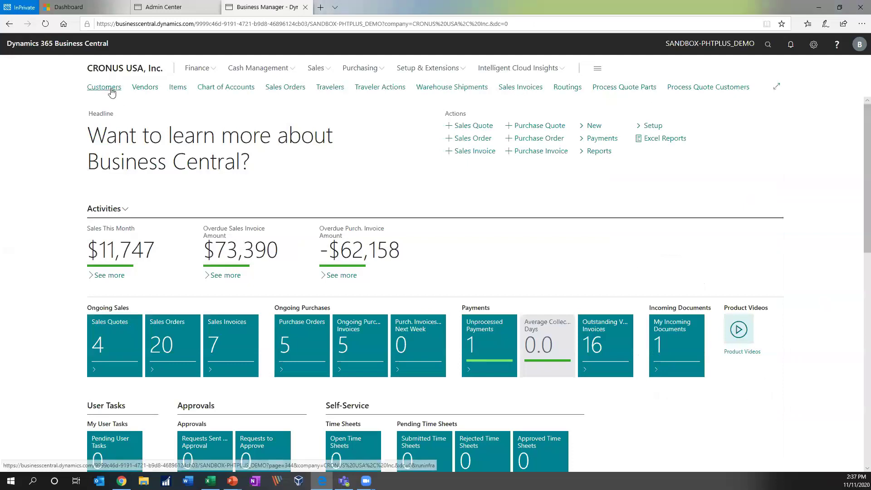
left_click(112, 91)
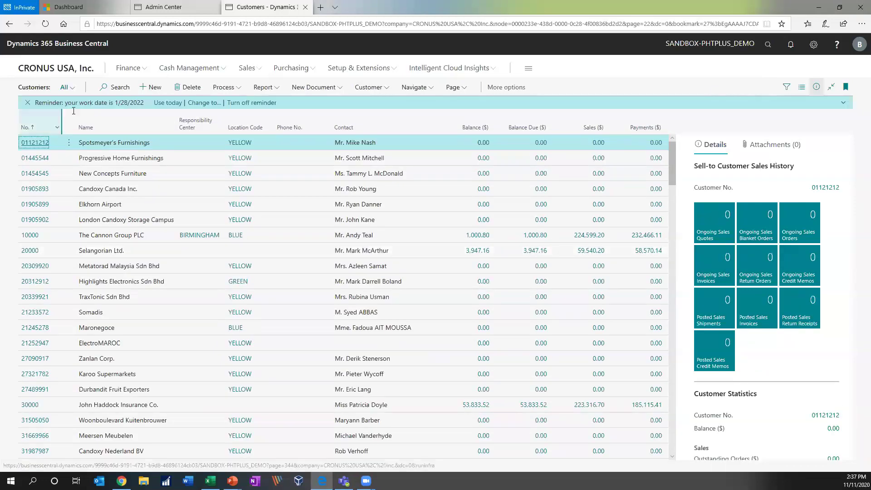
left_click(114, 90)
type("zip")
type("art")
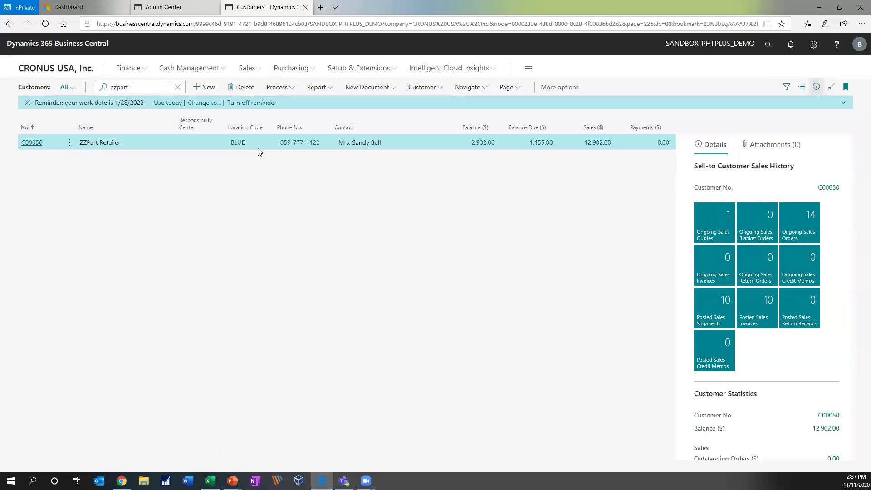
left_click(135, 142)
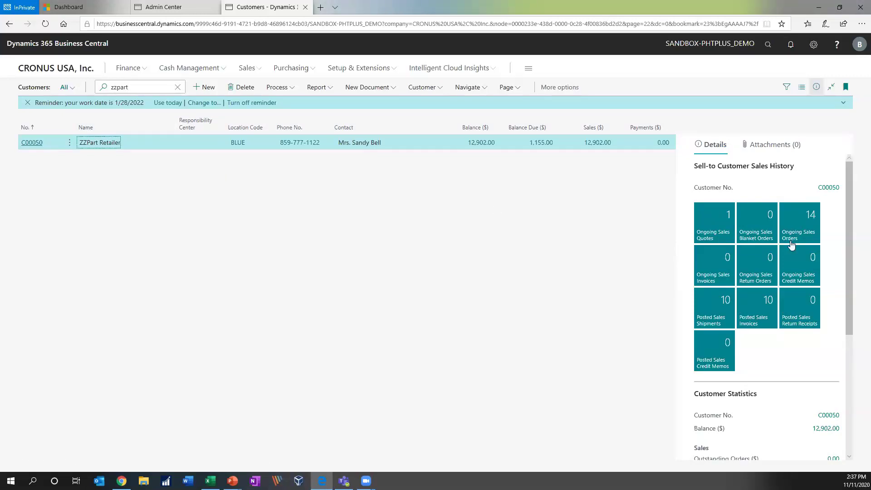
- Review ZZPart Retailer's sales history and statistics, inspect the ledger entries behind its balance and return to the customer list
scroll(799, 245, "down", 3)
scroll(805, 259, "down", 1)
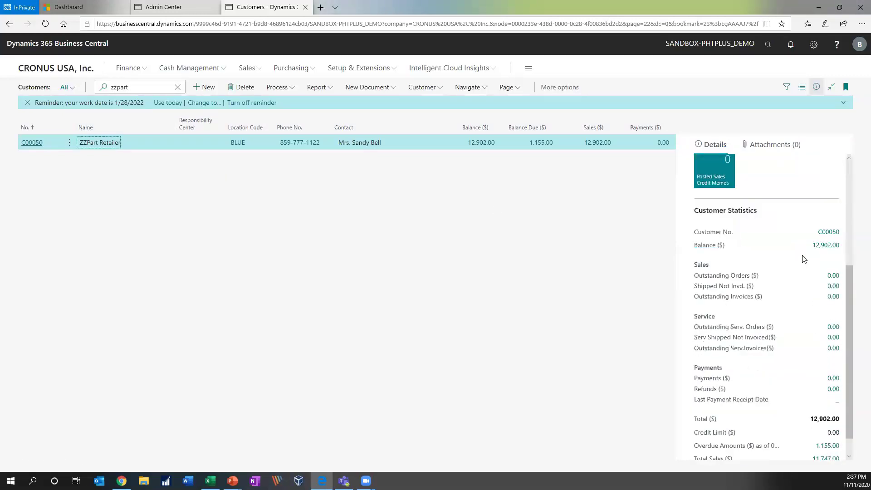
scroll(805, 266, "up", 4)
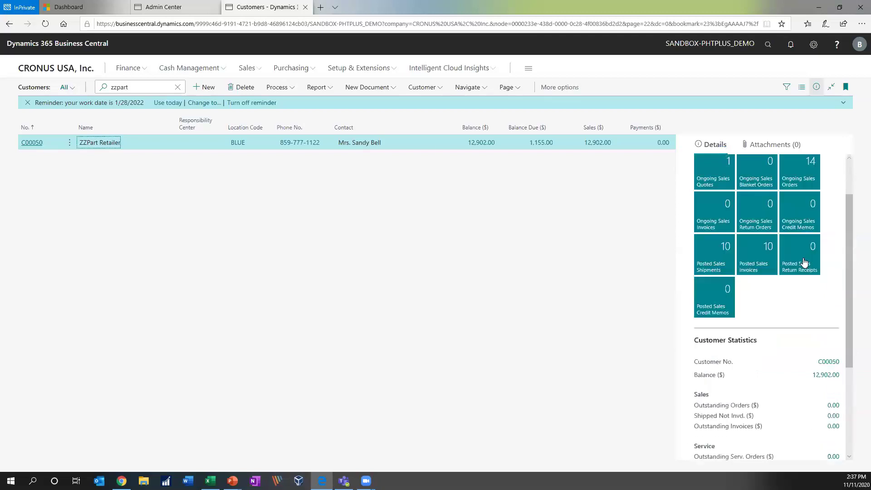
scroll(817, 295, "down", 3)
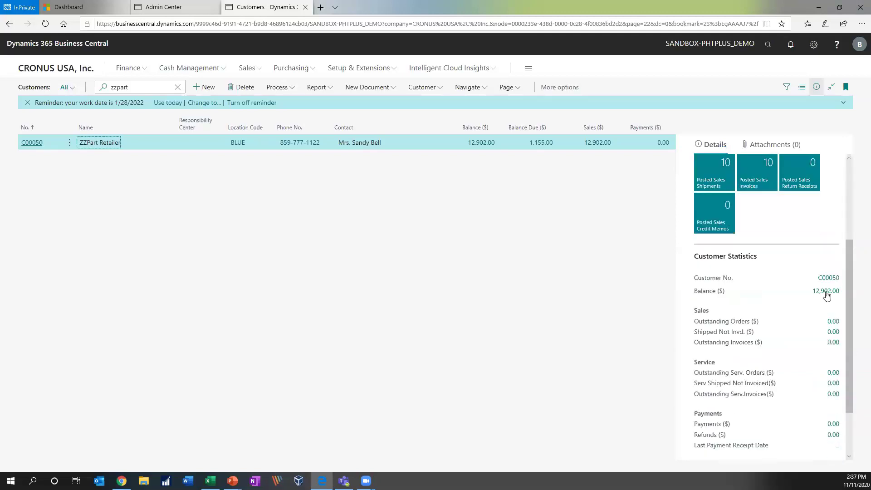
left_click(827, 293)
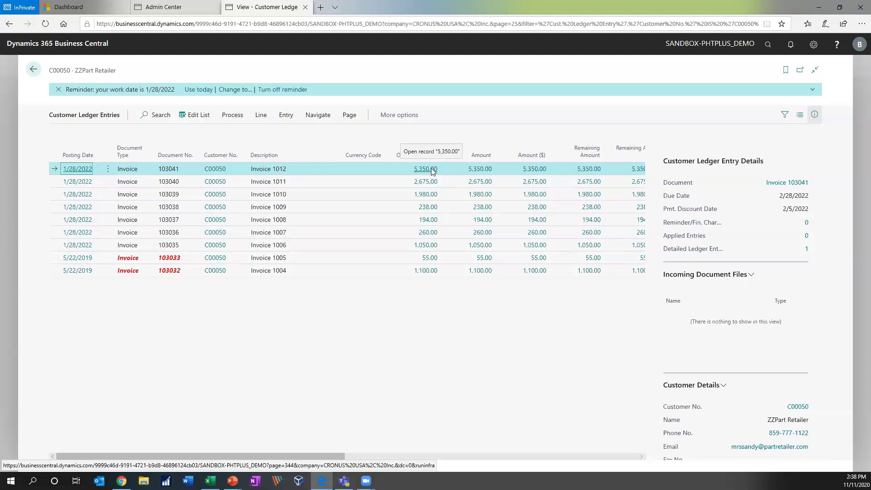
left_click(33, 70)
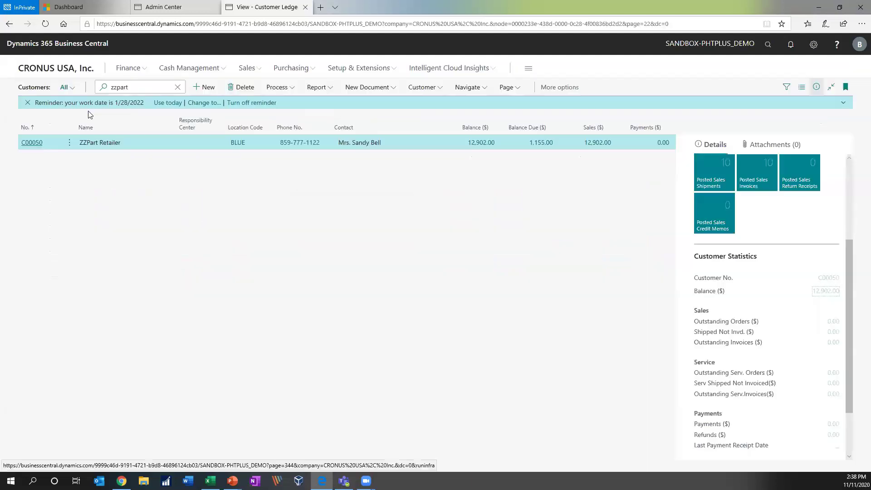